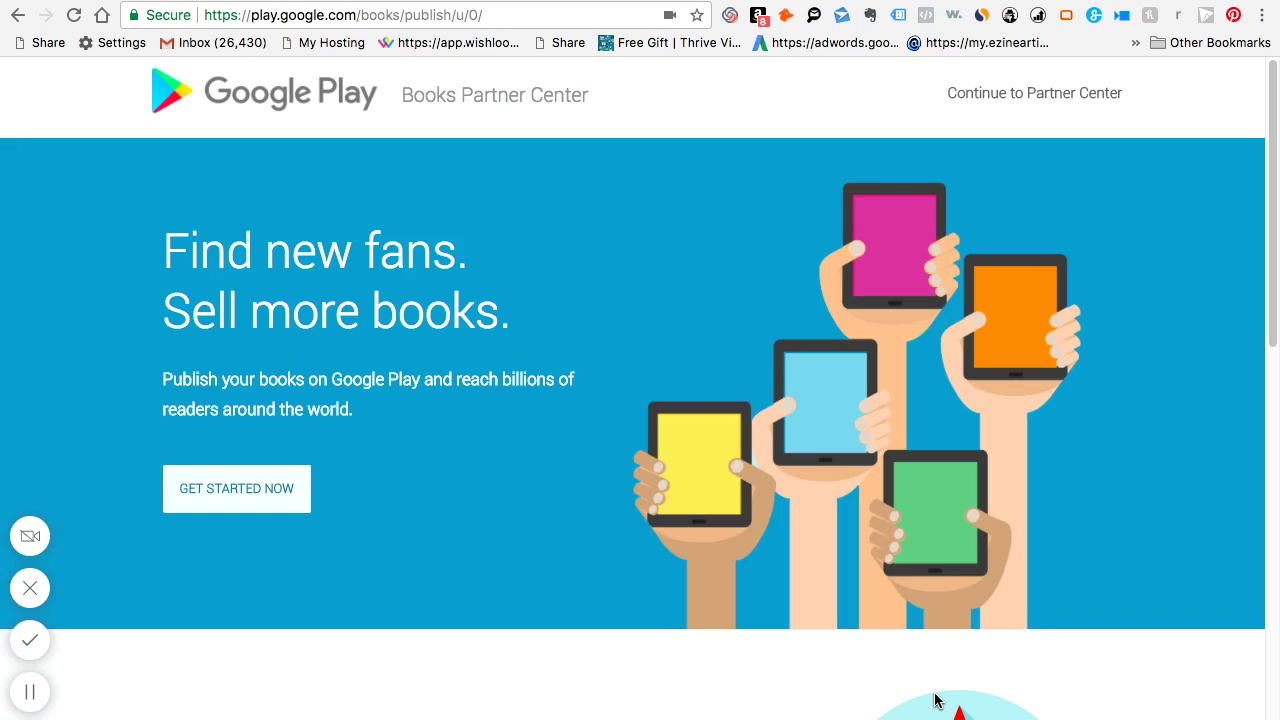
Step: From the partner dashboard, go to Book Catalog and start adding a new book
mouse_move(233, 2)
left_click(1011, 100)
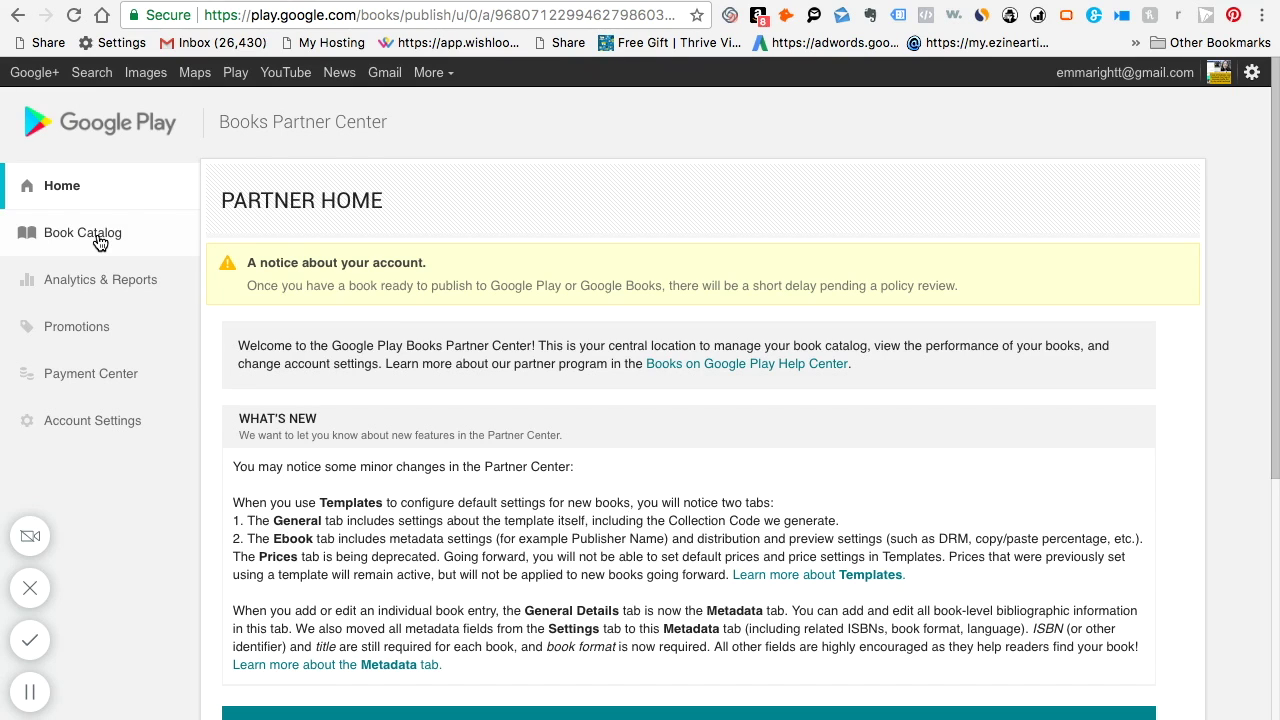
left_click(100, 240)
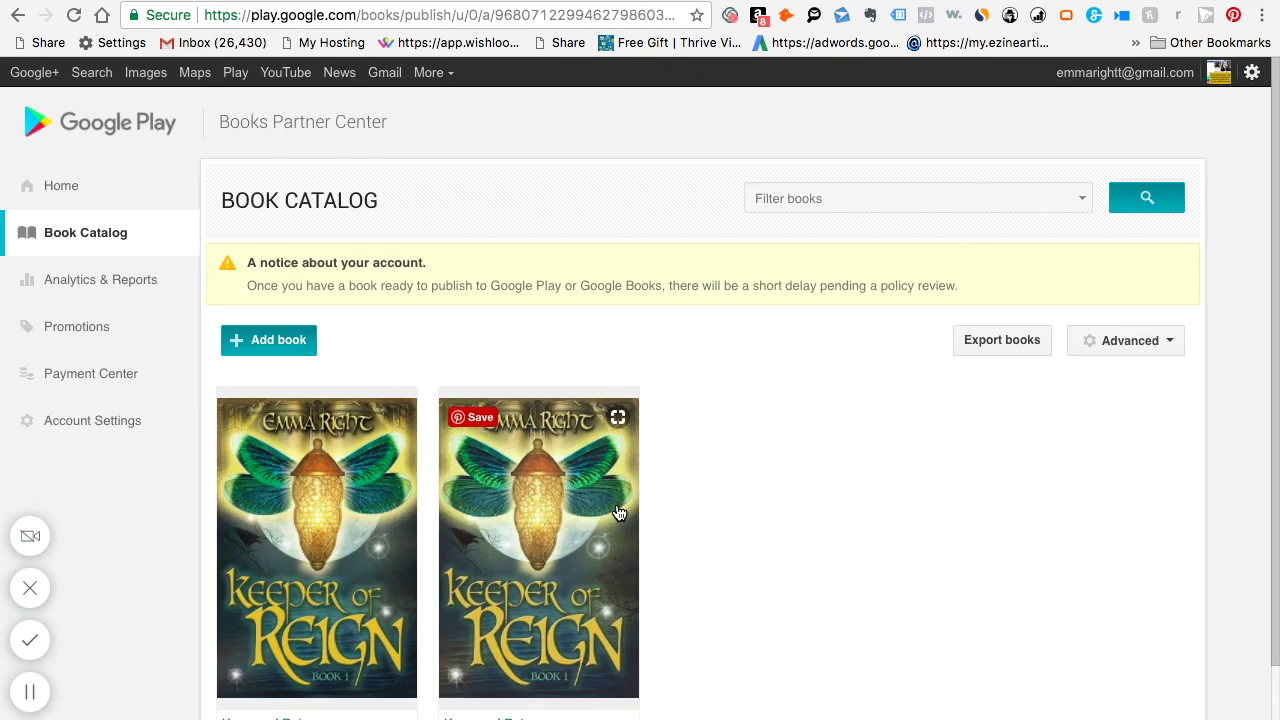
left_click(249, 345)
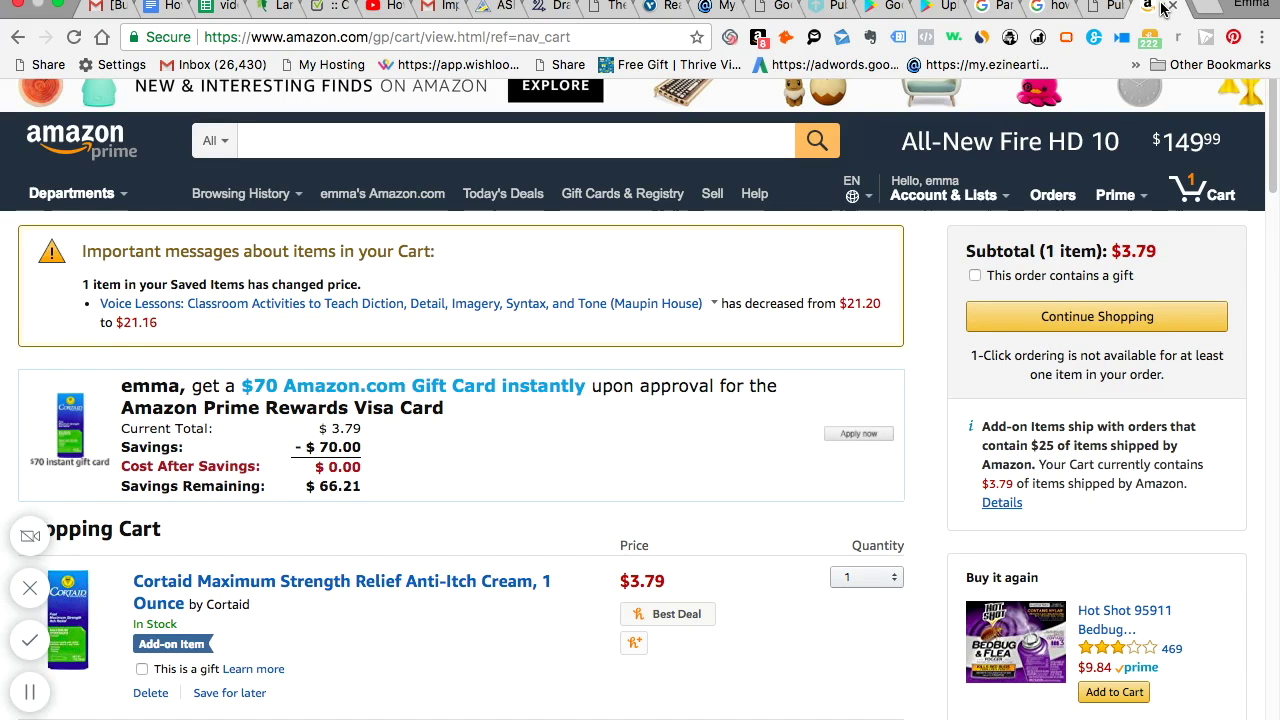
Step: Search Amazon for 'giants of reign' and view the Kindle page's $4.99 and $16.99 prices
left_click(1152, 6)
left_click(479, 133)
type("gi")
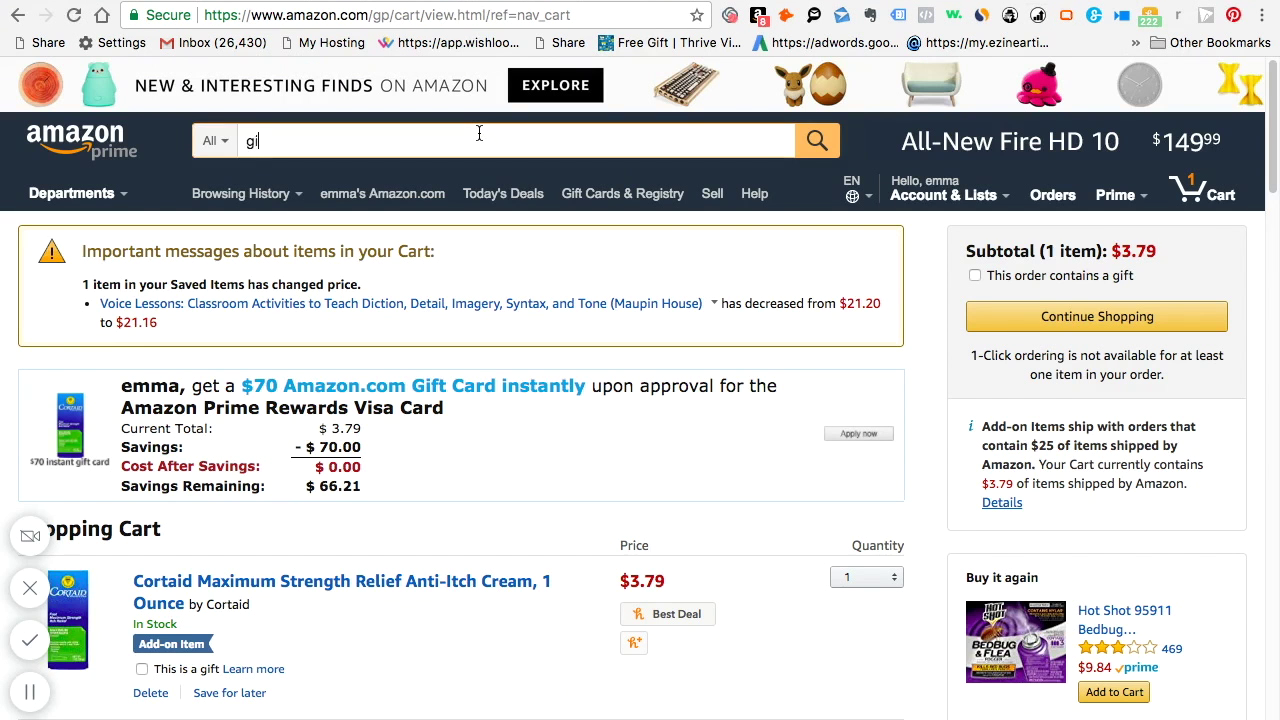
type("ab")
key("BackSpace")
type("n")
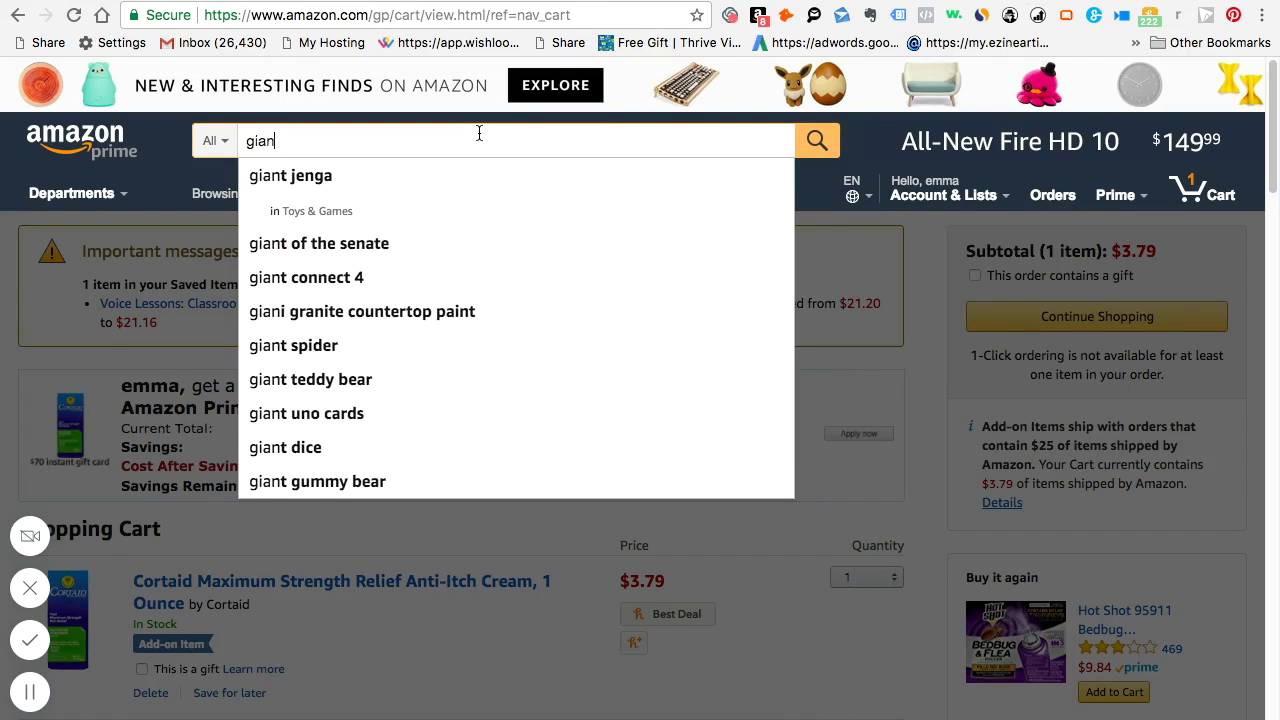
type("ts of reign")
key("Return")
left_click(510, 538)
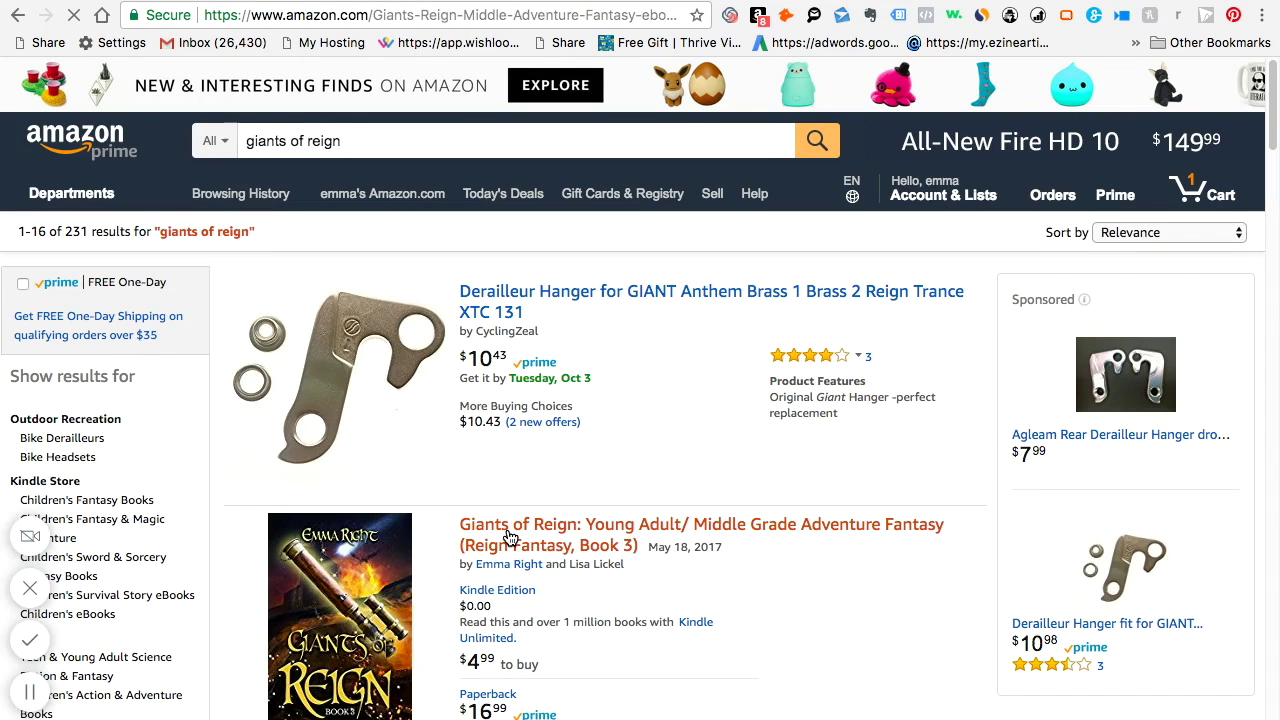
left_click_drag(1268, 540, 1268, 58)
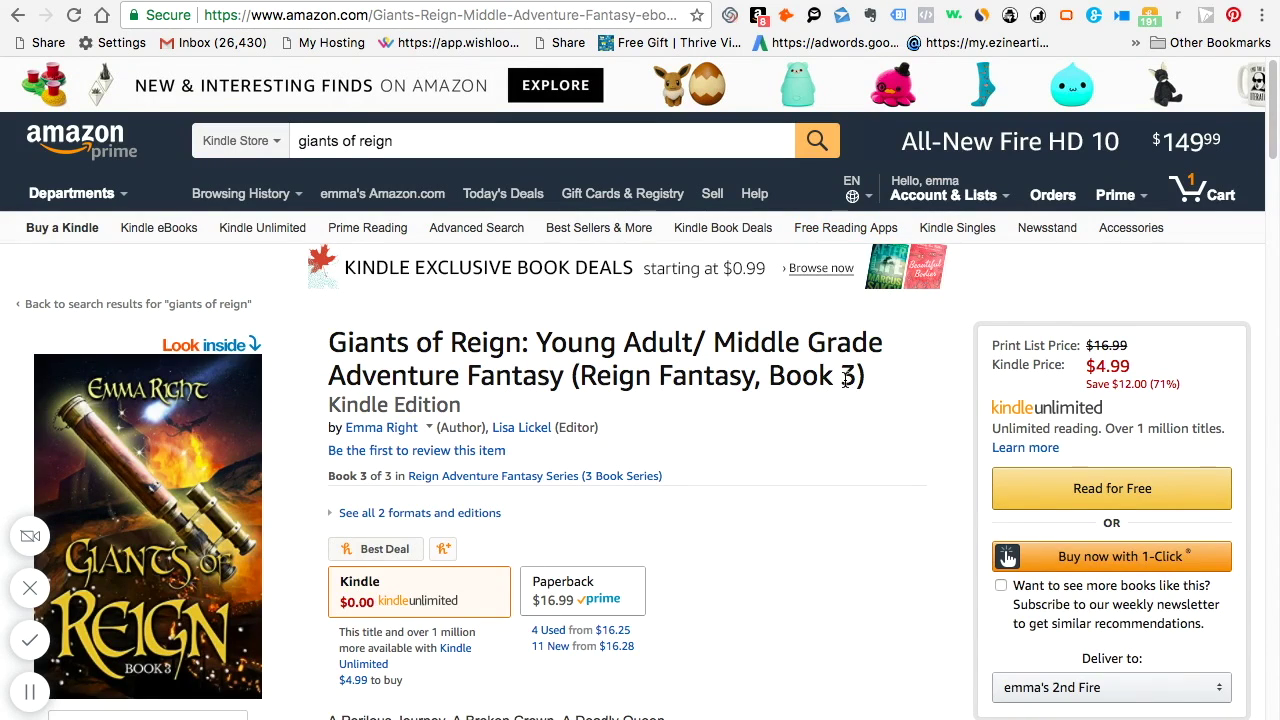
left_click_drag(1273, 140, 1258, 193)
scroll(500, 251, "up", 1)
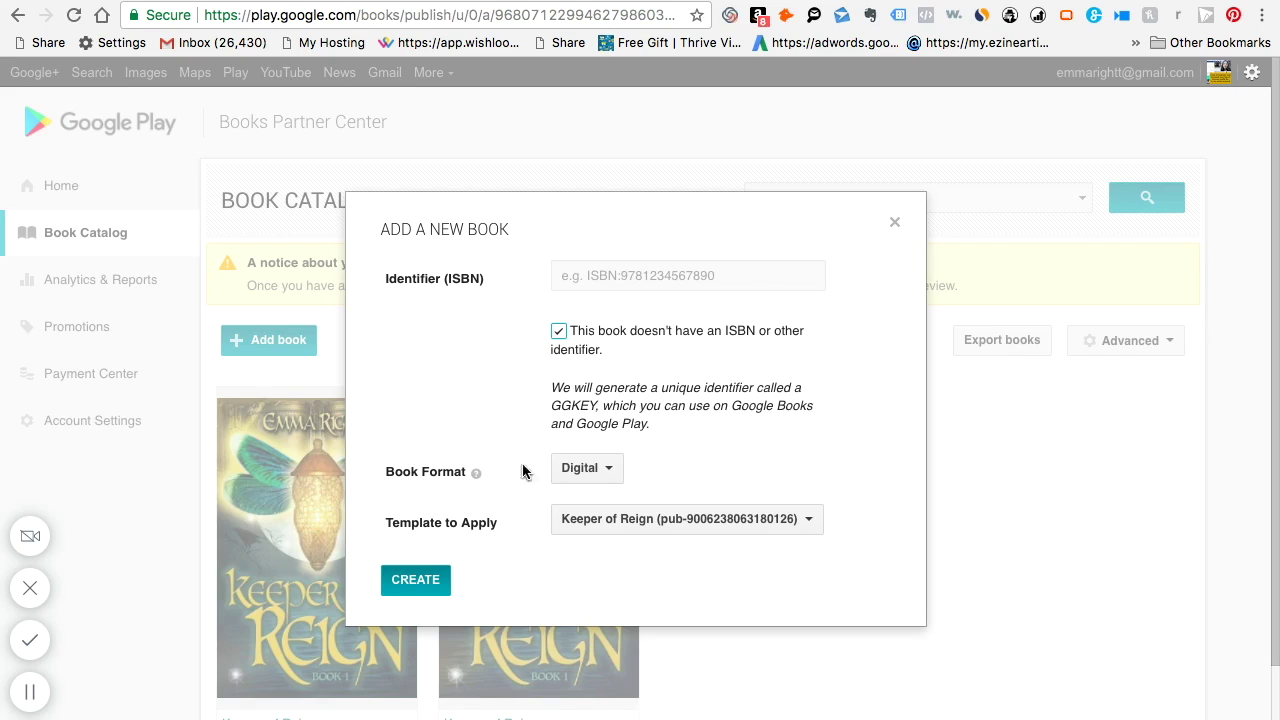
Step: Check the Book Format choices, leaving the format as Digital
left_click(612, 468)
left_click(611, 468)
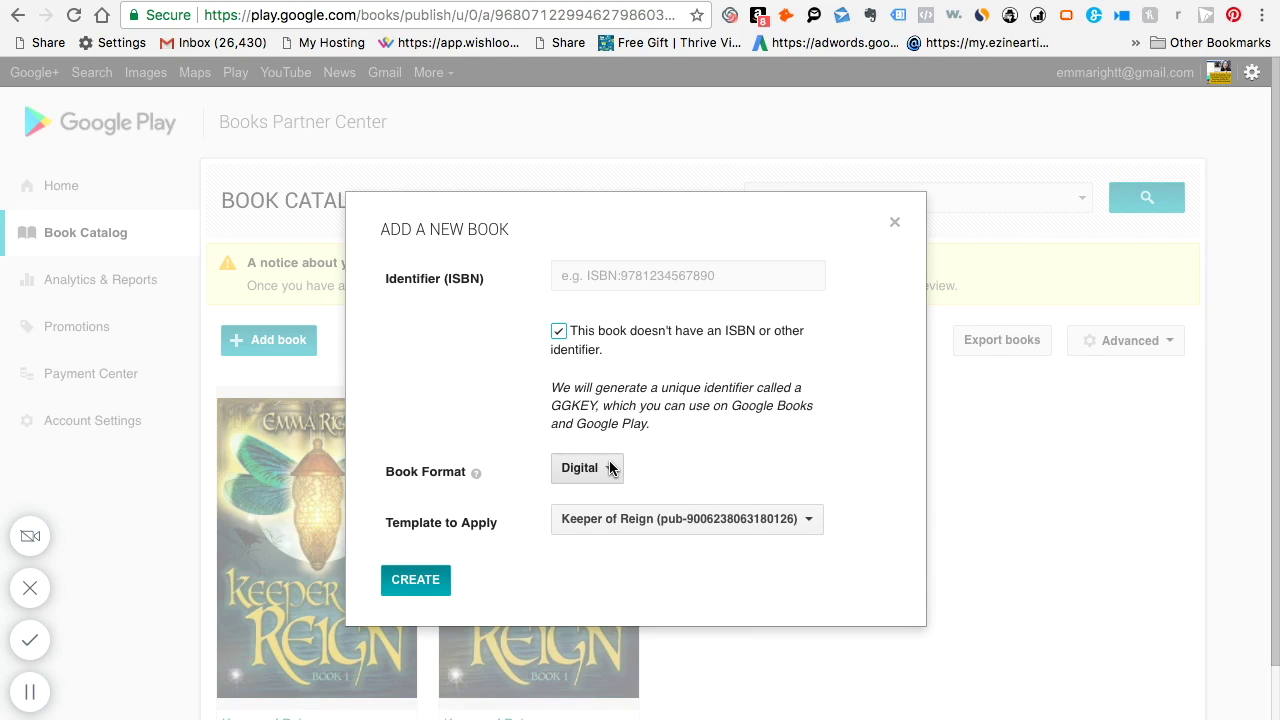
left_click(613, 471)
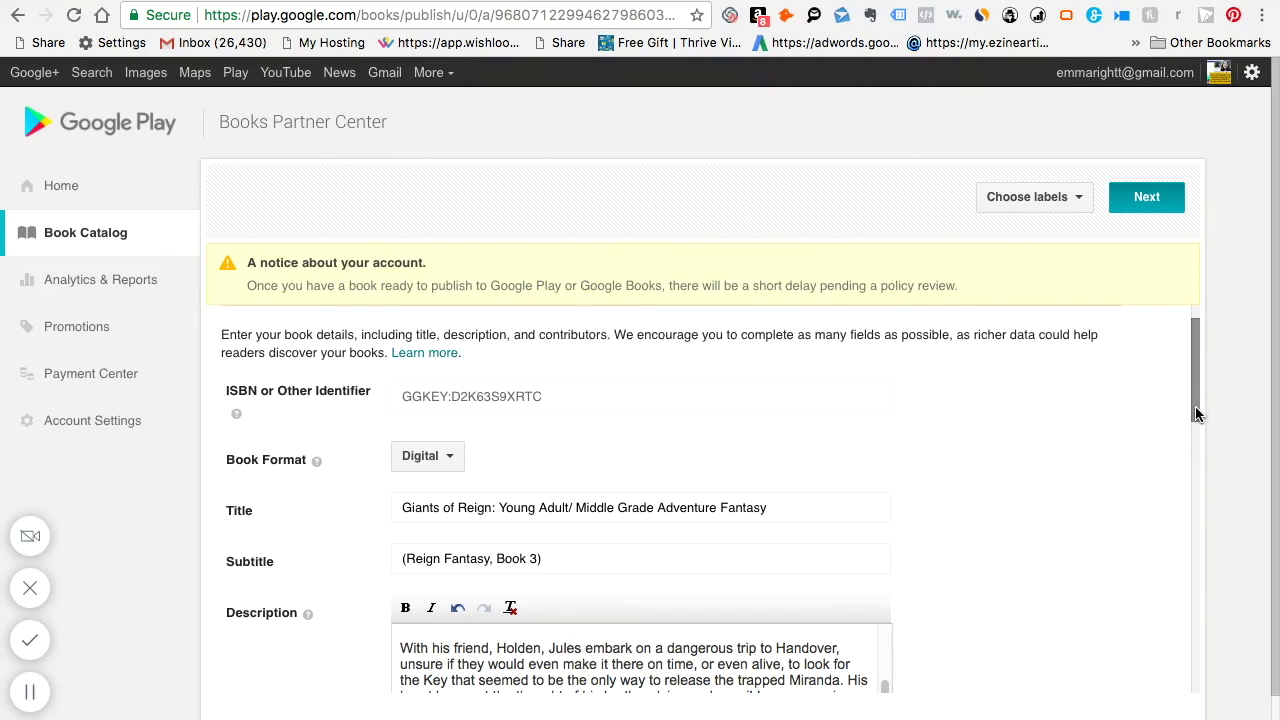
Step: Scroll down the Book Details form past the editor, biographical note and subject fields
left_click_drag(1197, 414, 1190, 441)
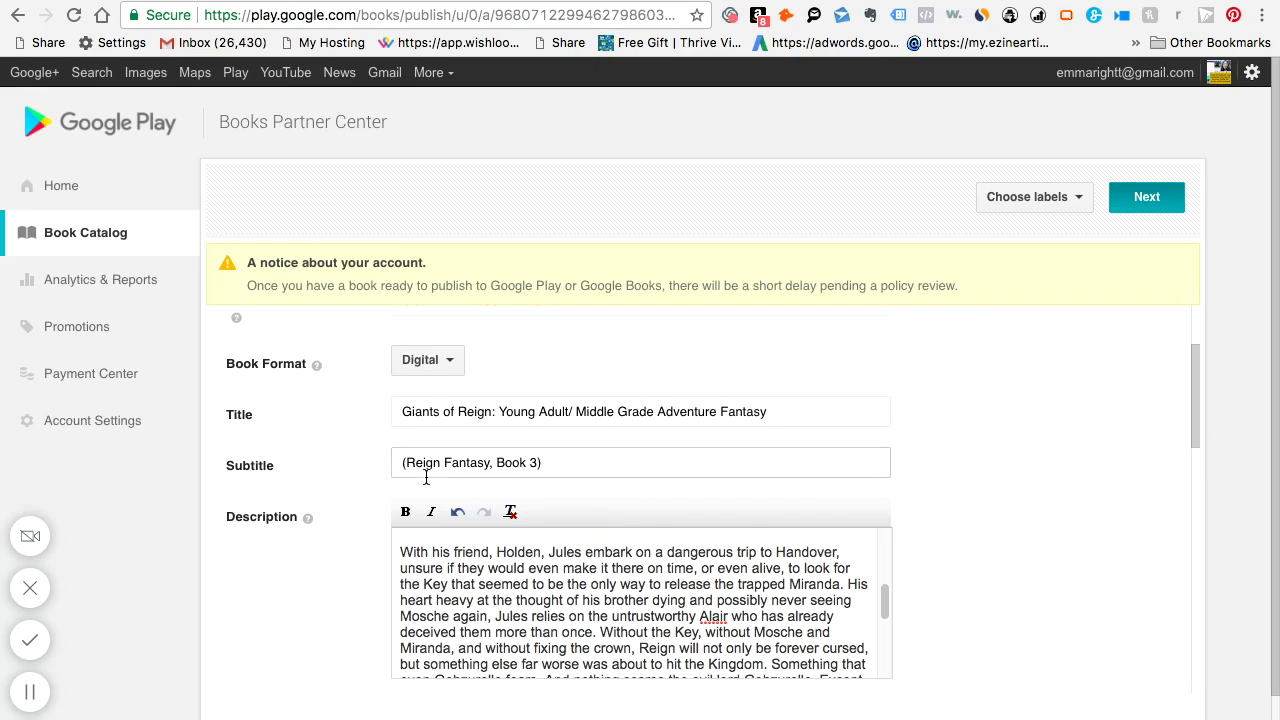
left_click_drag(1199, 430, 1199, 528)
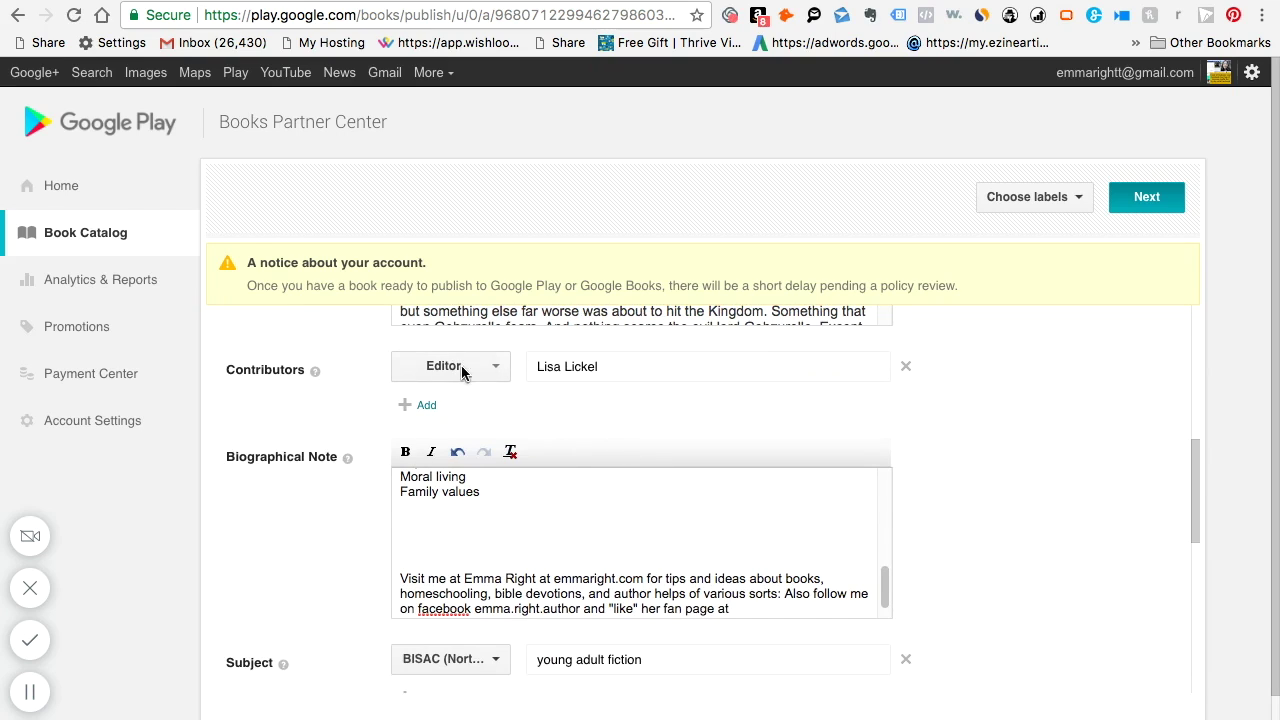
left_click_drag(1191, 491, 1195, 550)
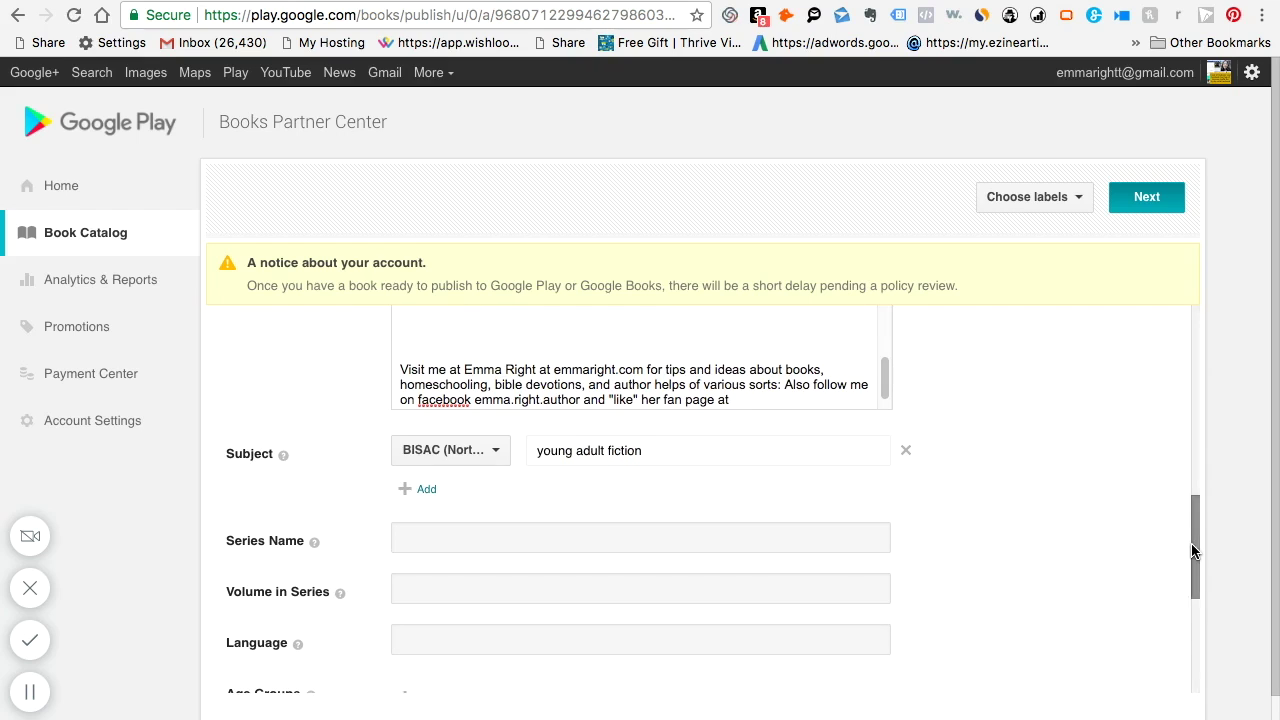
Step: Add a subject row and refine the first subject to Young Adult Fiction / Fantasy / Epic
left_click(498, 453)
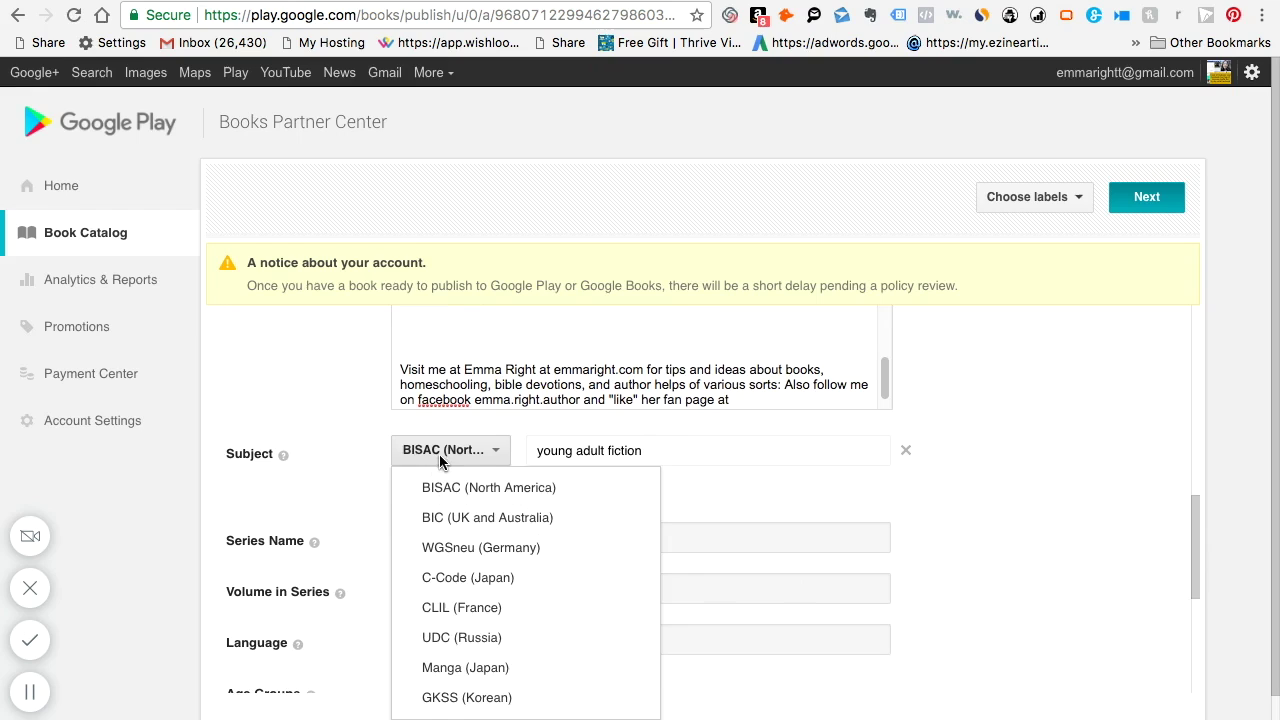
left_click(719, 492)
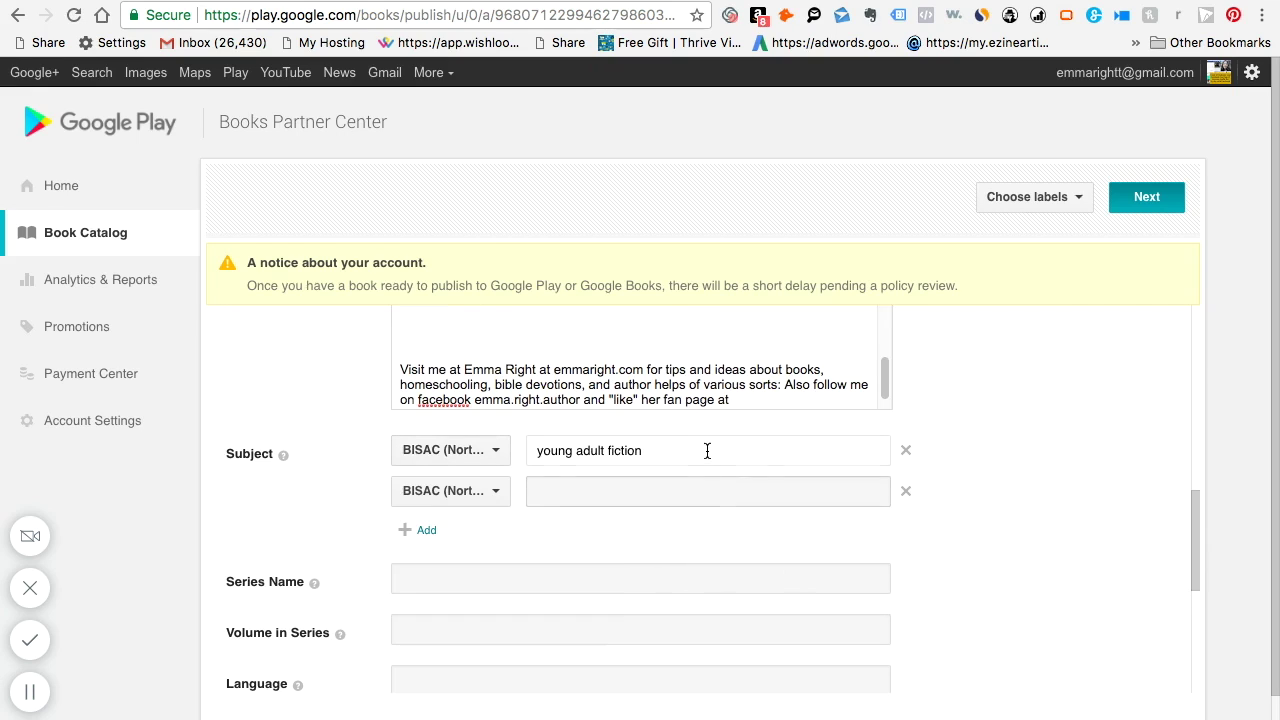
left_click(684, 451)
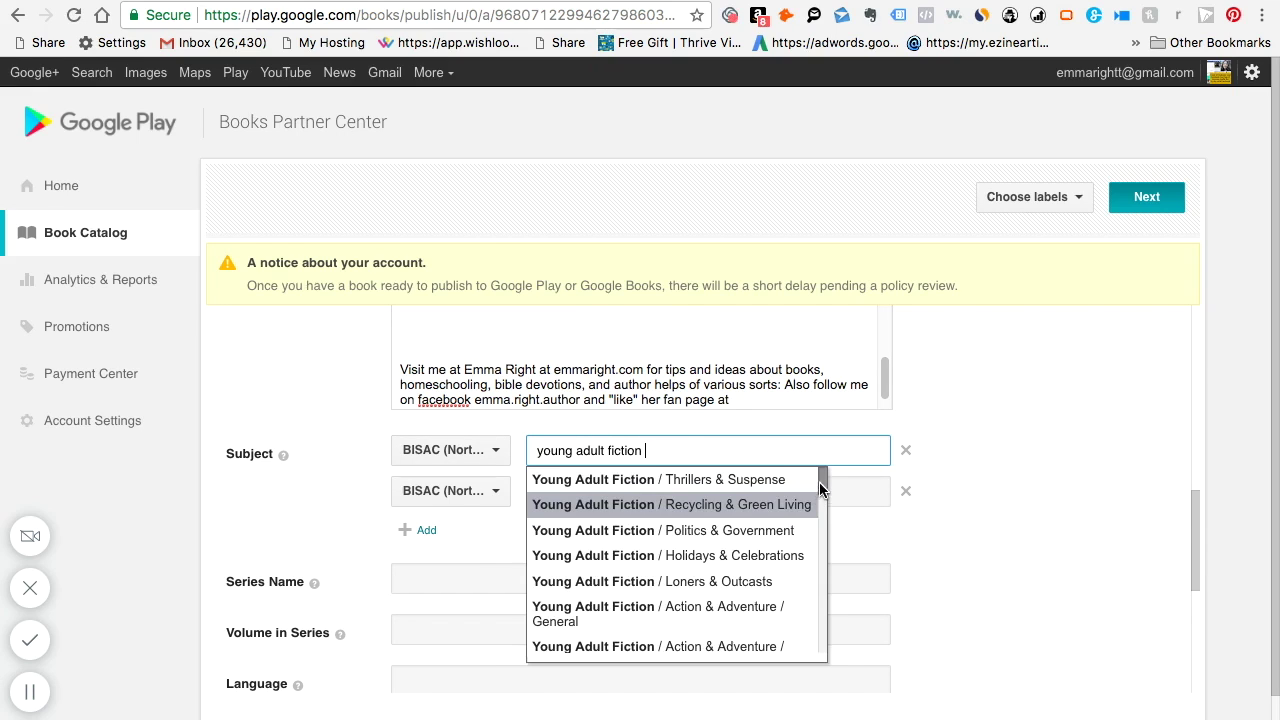
left_click_drag(826, 478, 820, 507)
scroll(820, 507, "down", 1)
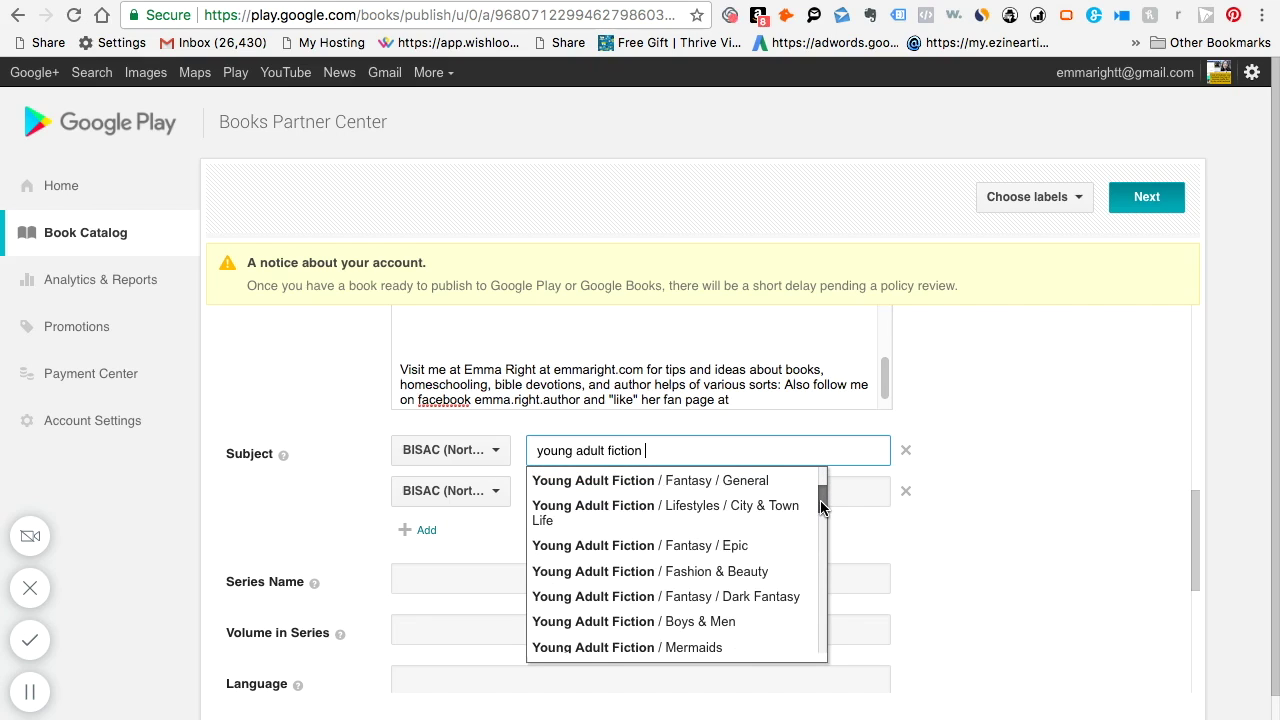
left_click(716, 548)
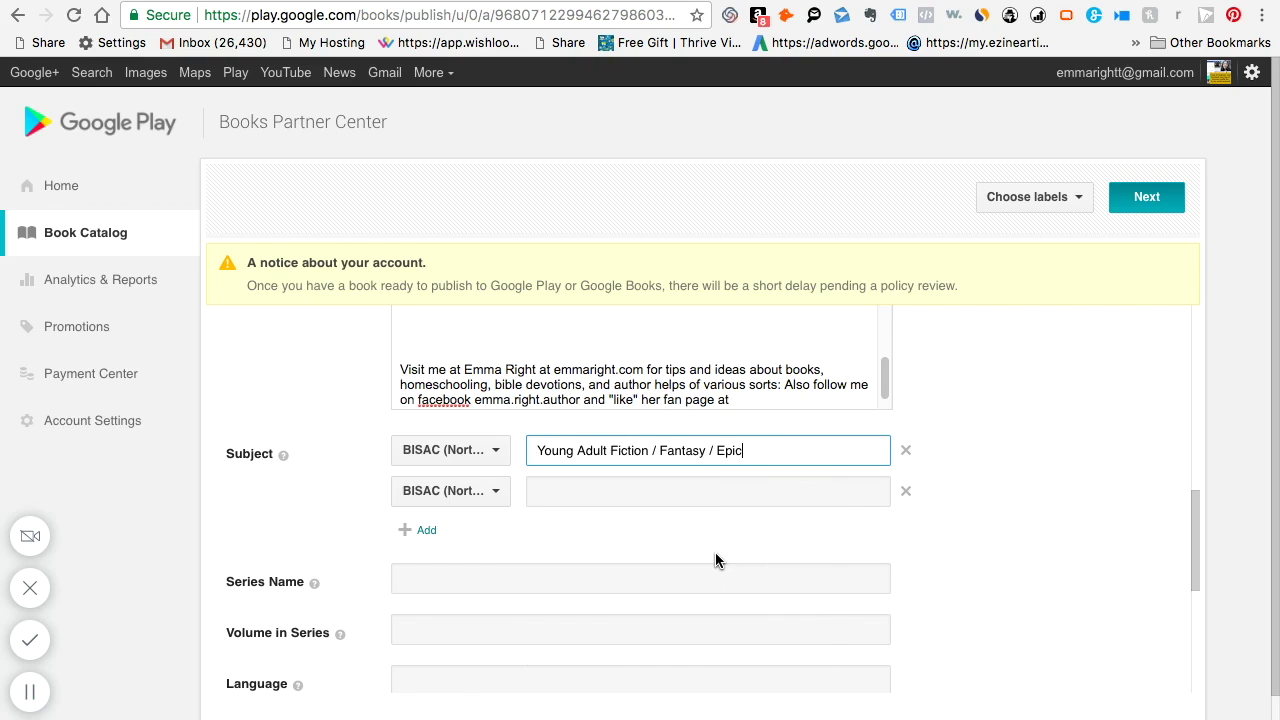
Step: Begin the second subject category by entering 'you'
left_click(669, 491)
type("you")
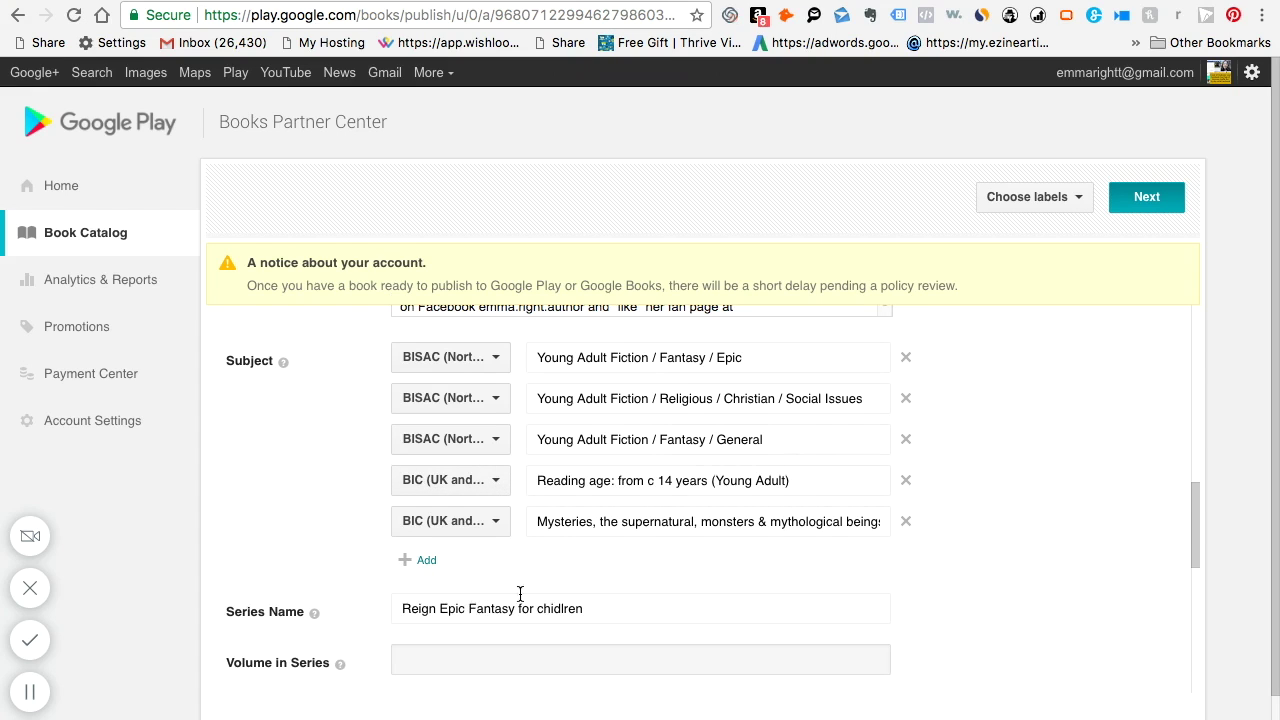
left_click_drag(1196, 527, 1195, 609)
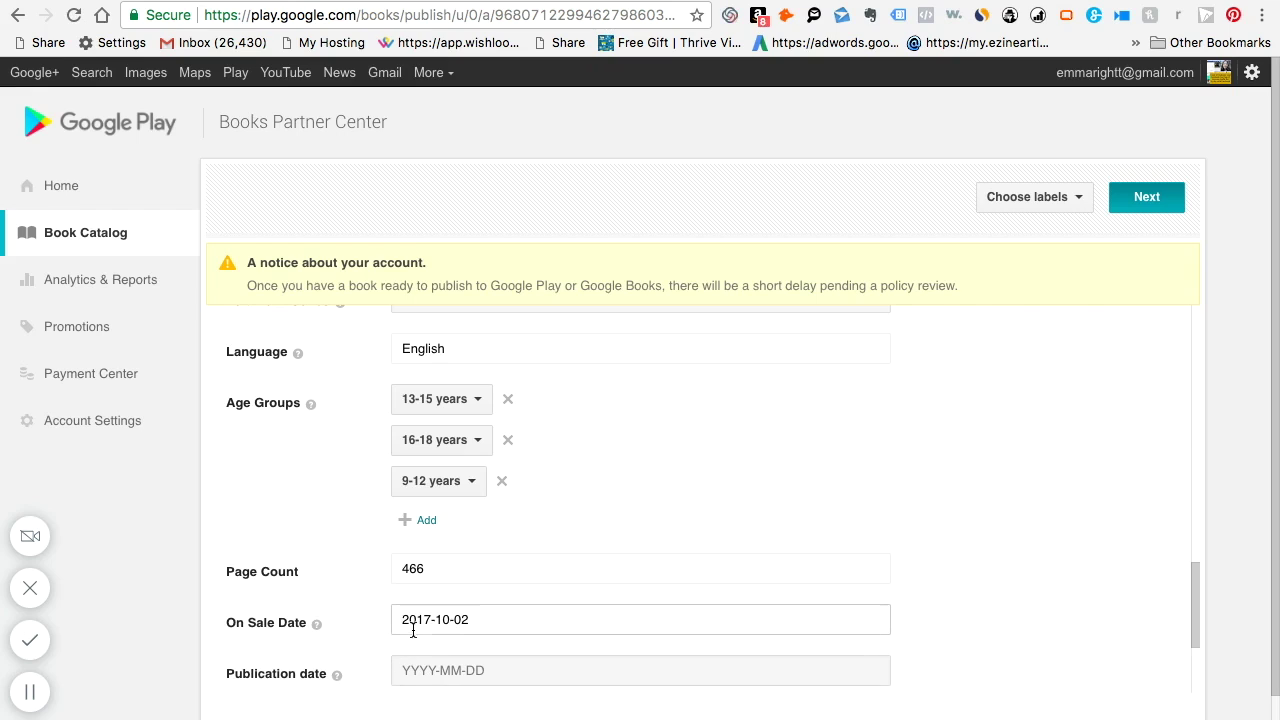
Step: Pick 2017-10-01 as the publication date from the calendar
left_click(492, 670)
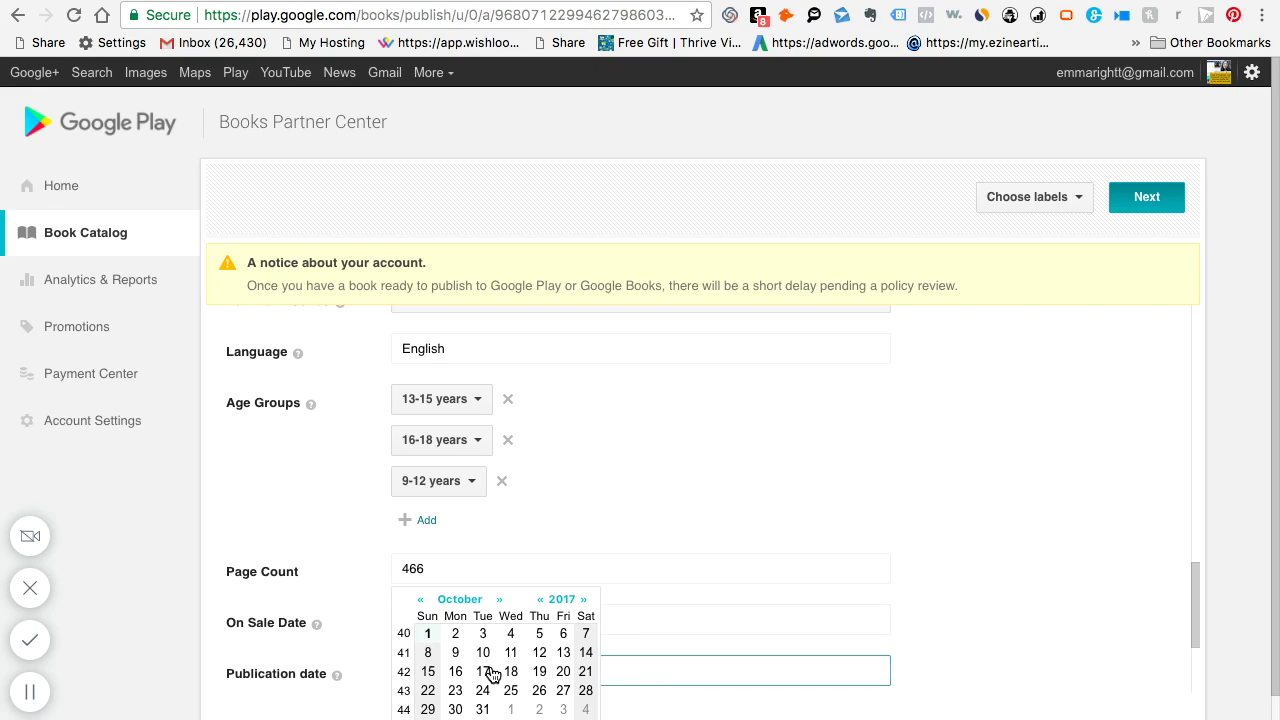
left_click(1009, 462)
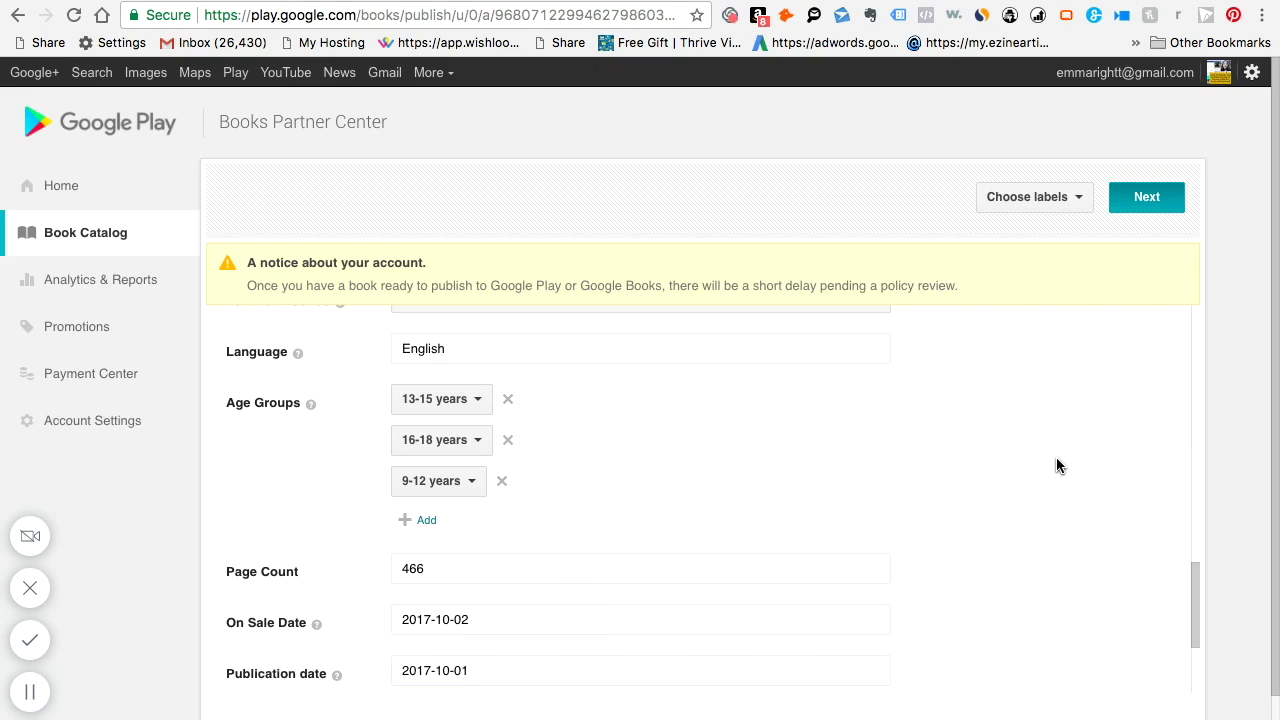
scroll(1179, 594, "down", 3)
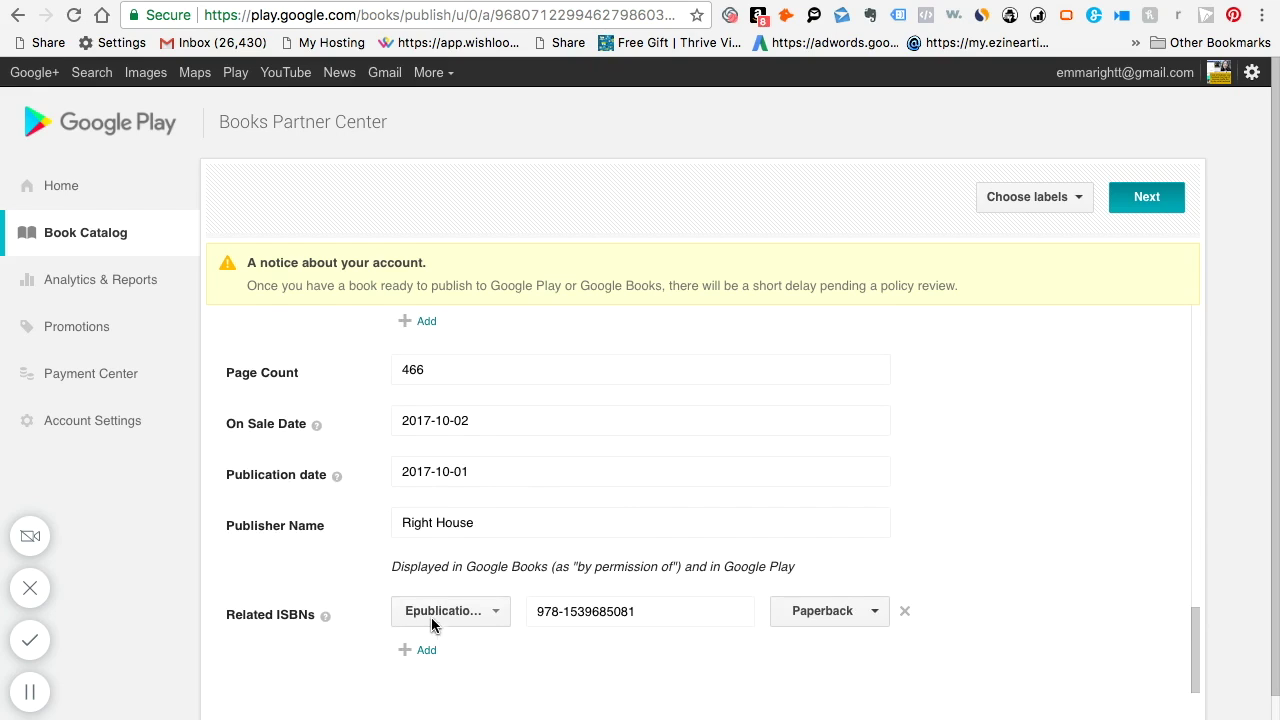
left_click(495, 615)
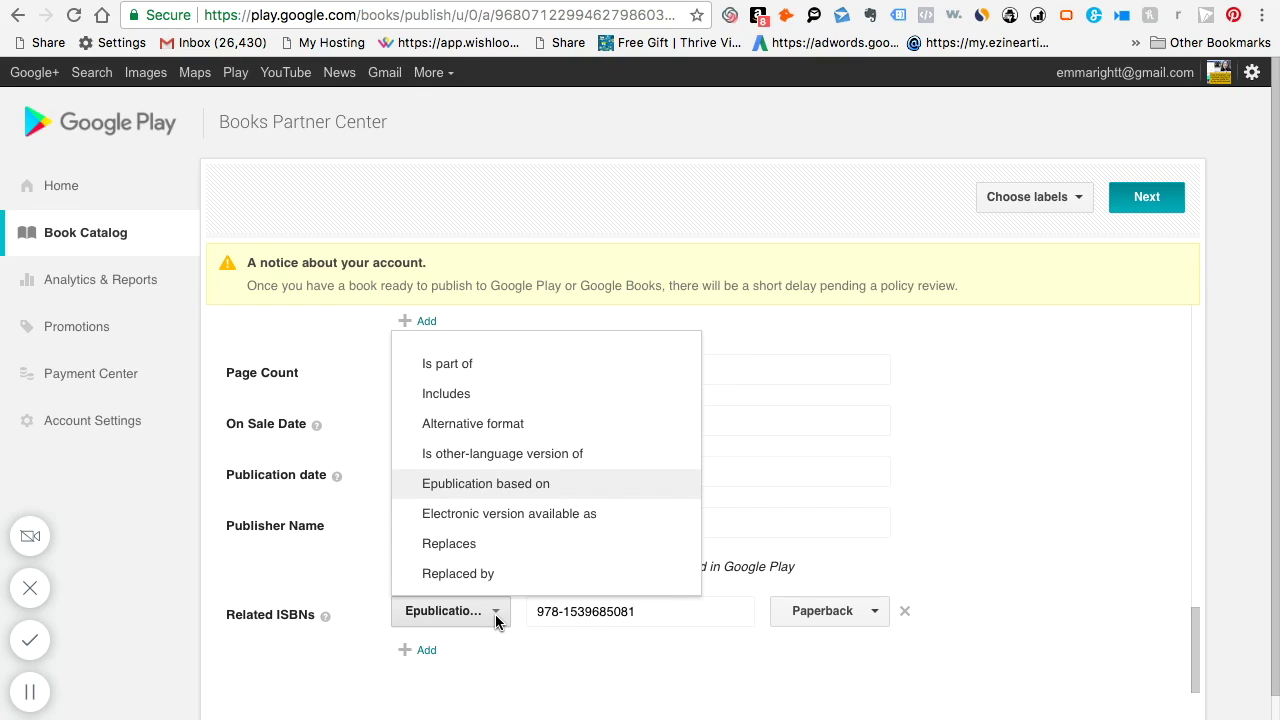
left_click(495, 616)
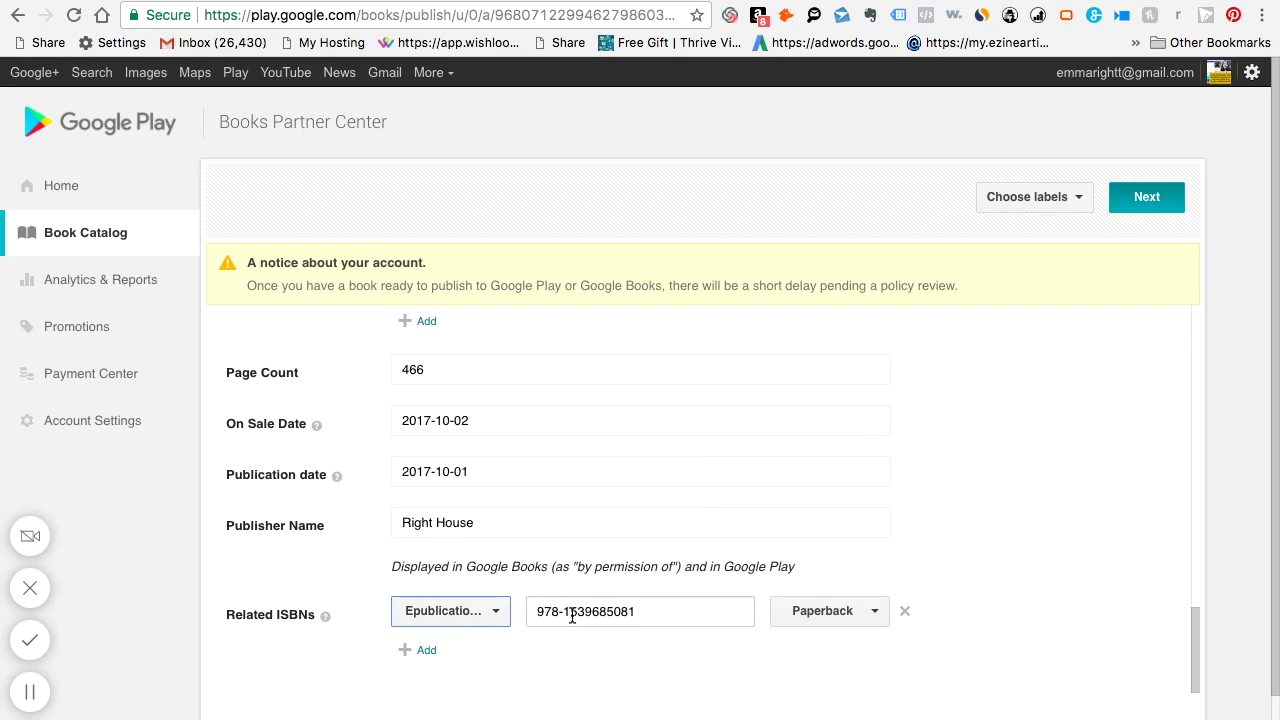
left_click(876, 612)
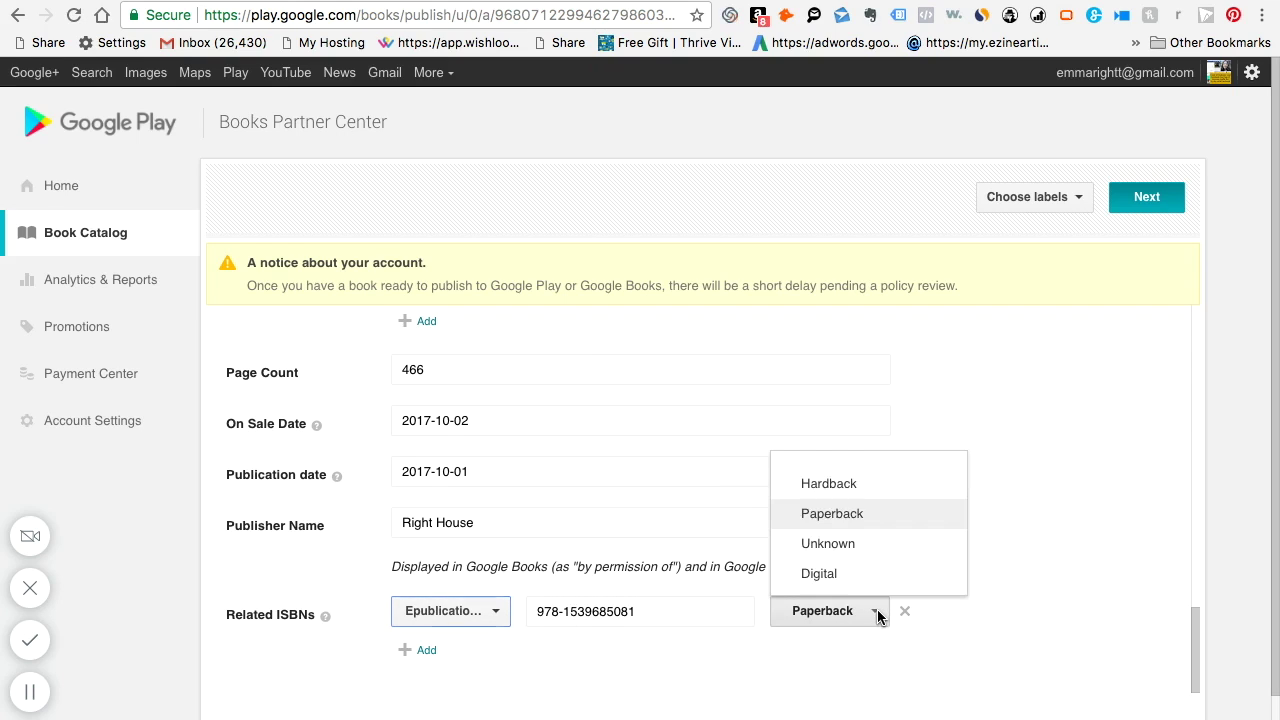
left_click(865, 653)
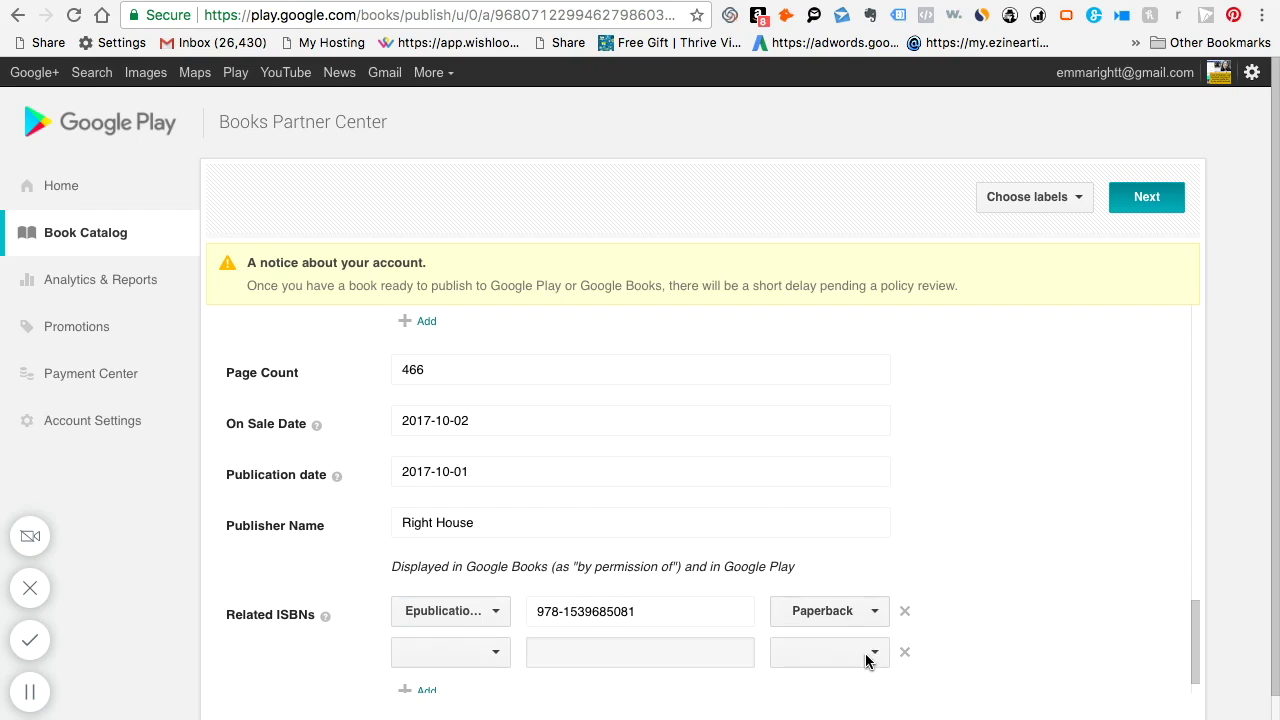
left_click(905, 650)
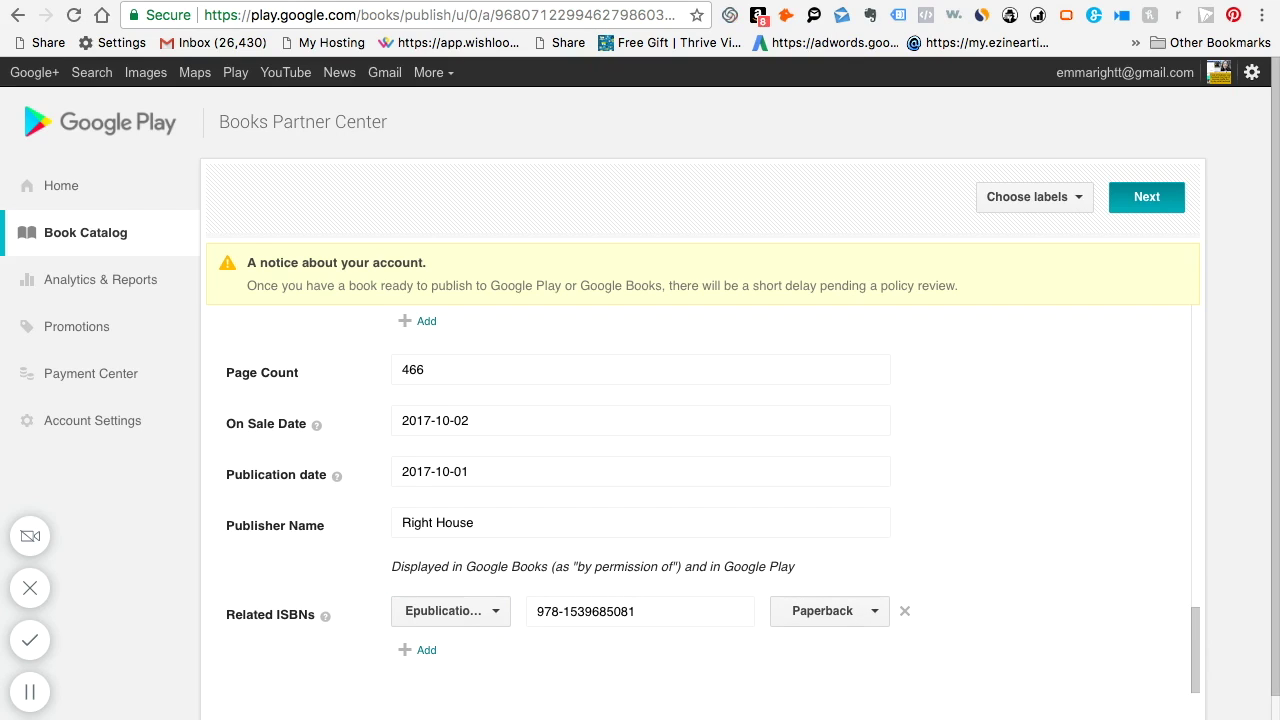
left_click(1155, 203)
Step: Open and dismiss the Choose labels dropdown without adding any label
left_click(1035, 197)
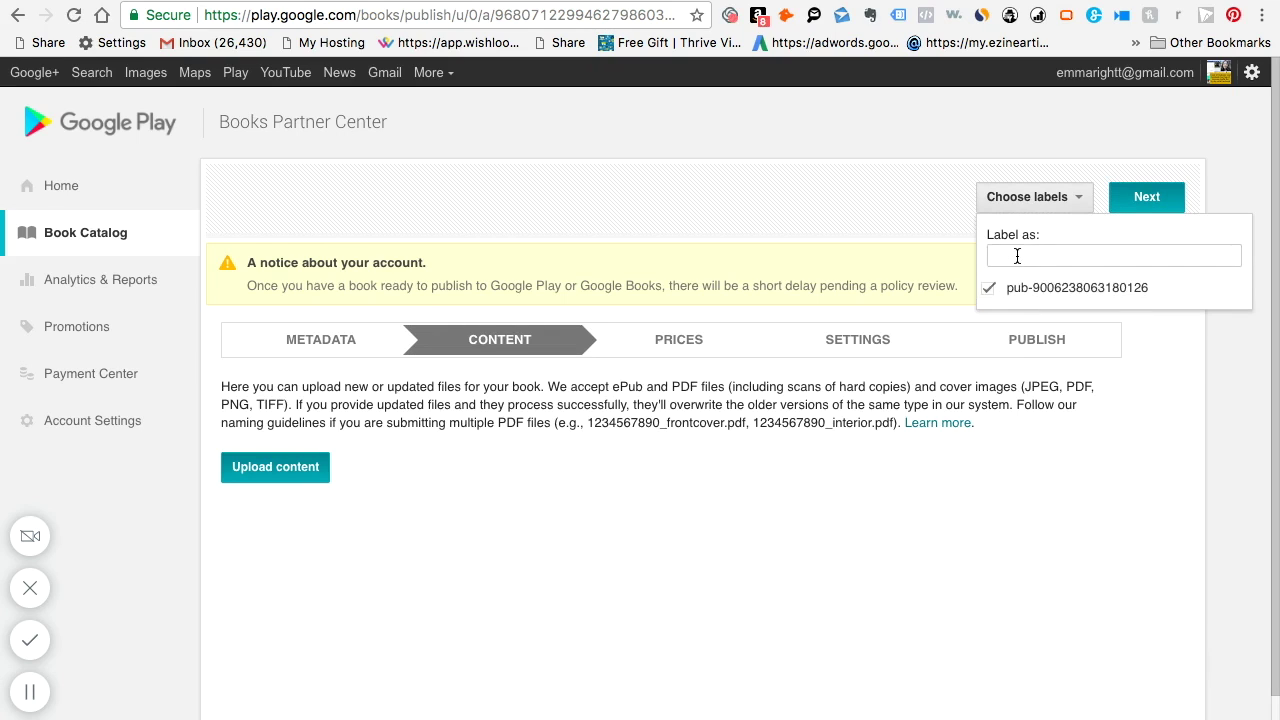
key("Escape")
left_click(1077, 190)
left_click(1046, 250)
key("Escape")
left_click(1073, 193)
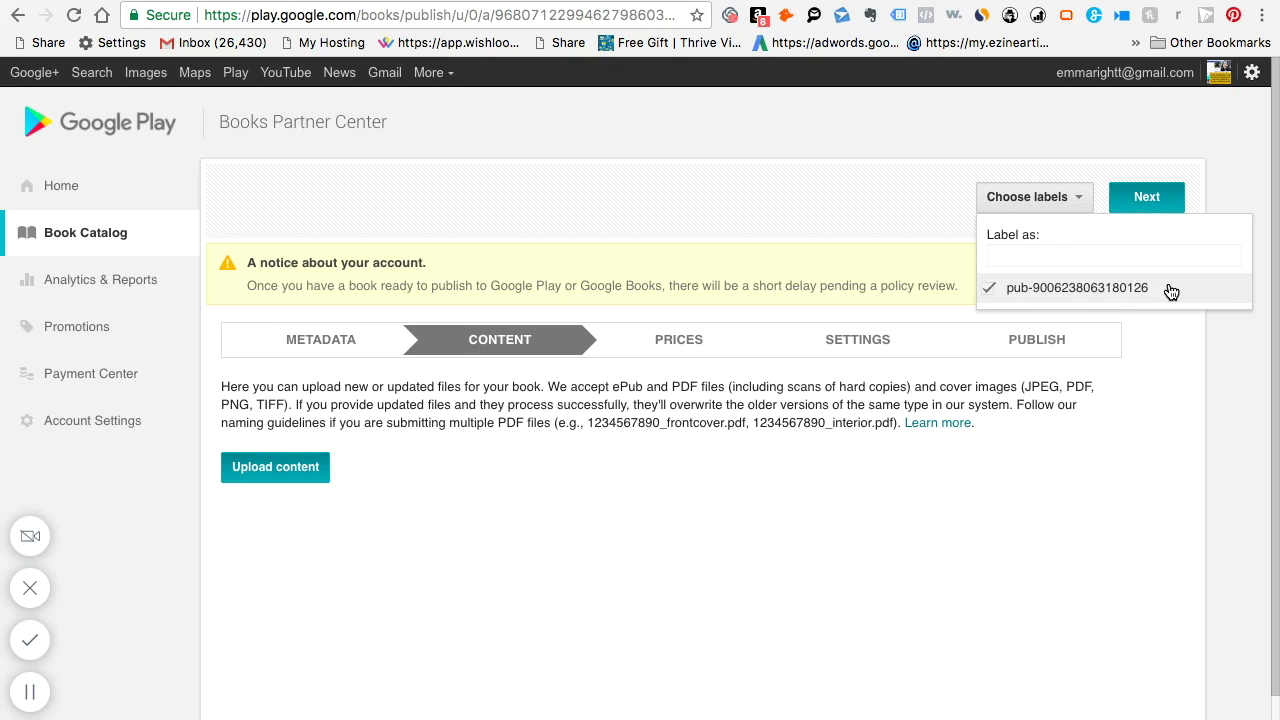
left_click(573, 486)
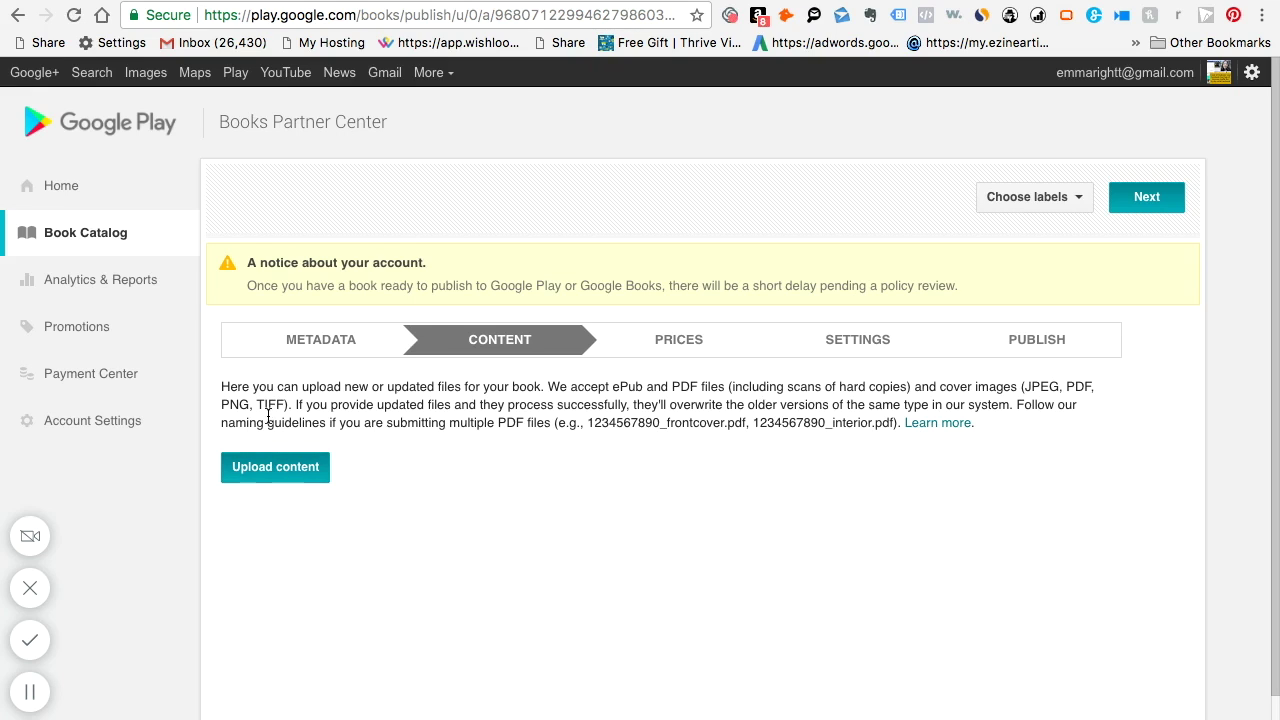
Step: Enter a 4.99 USD list price for WORLD and save it
left_click(280, 469)
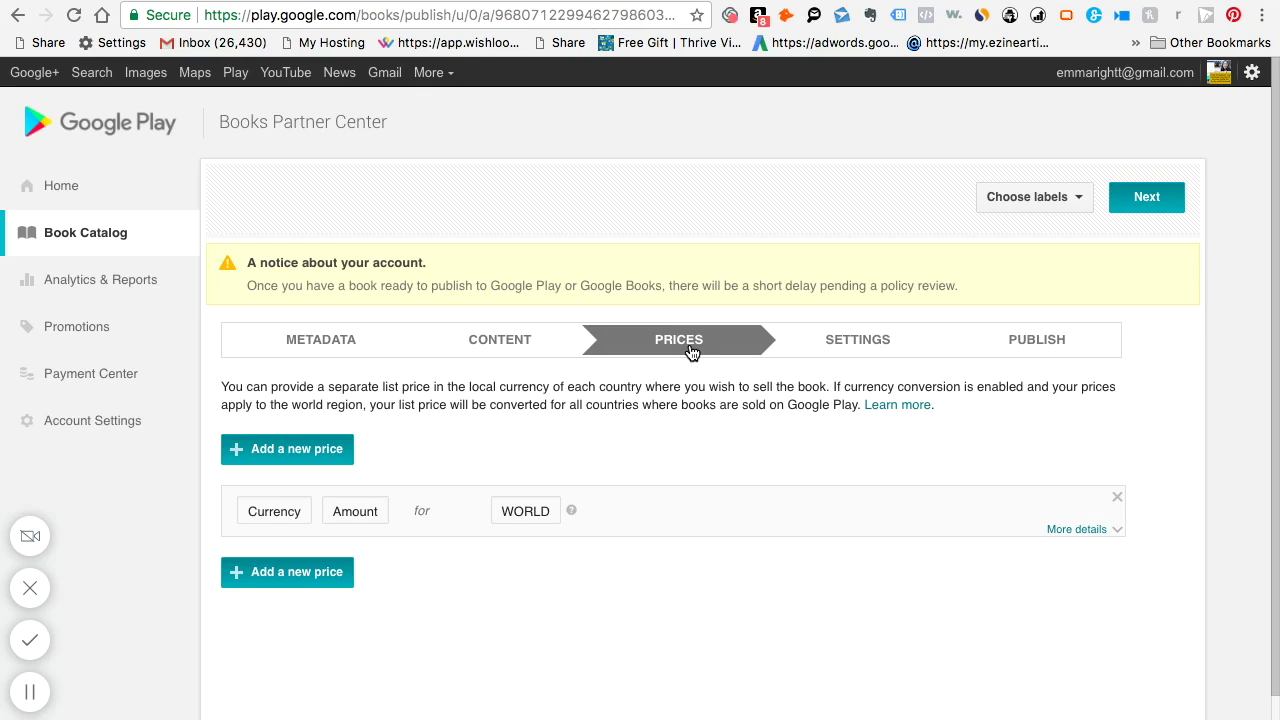
left_click(289, 517)
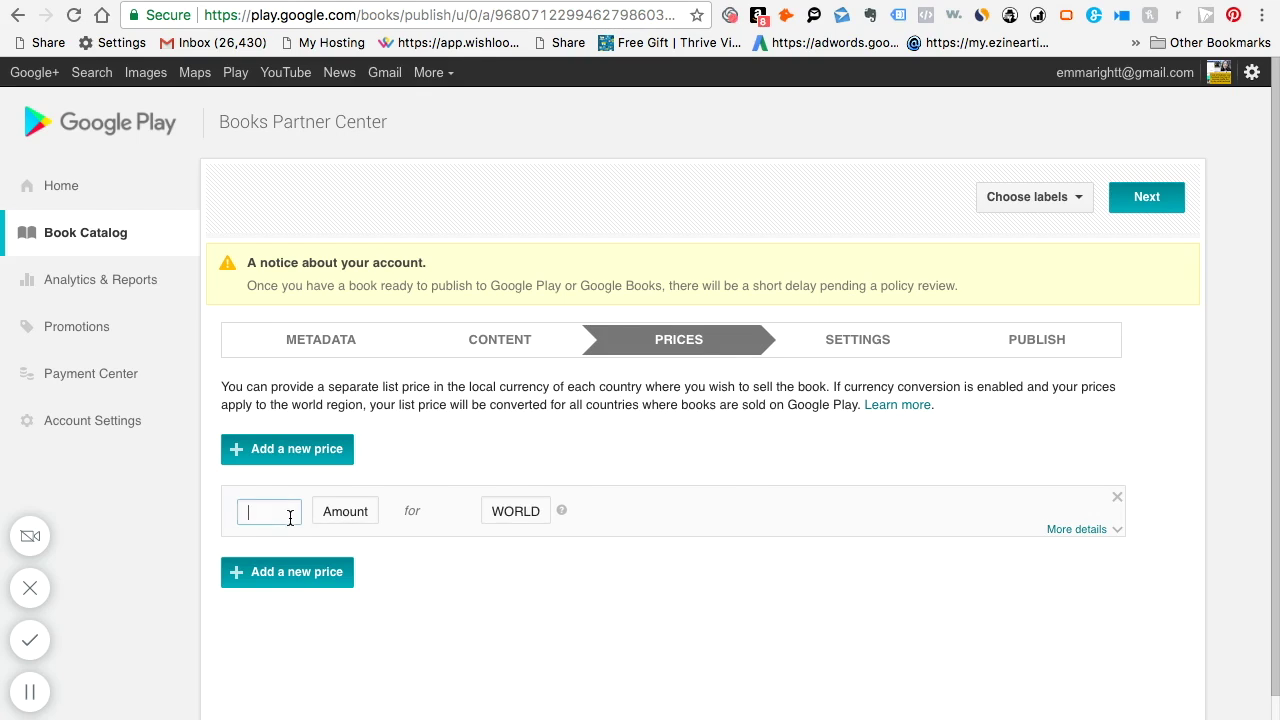
type("us")
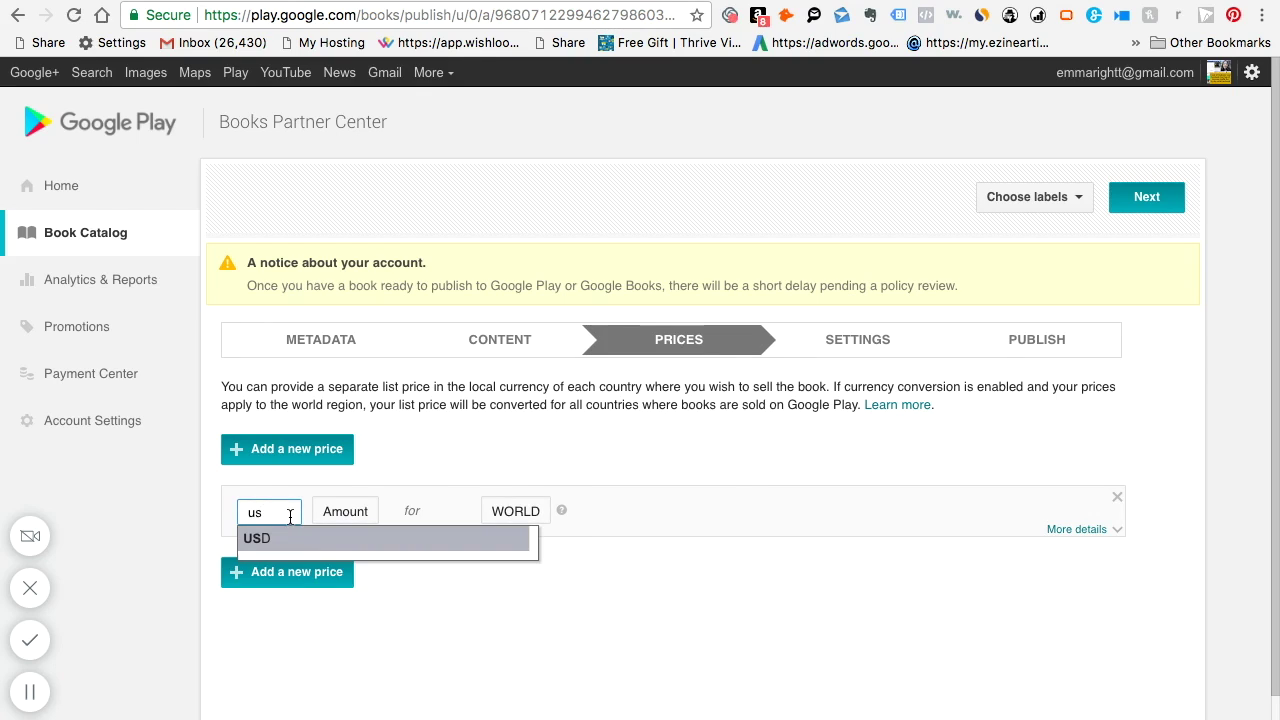
left_click(294, 540)
left_click(364, 511)
type("4.99")
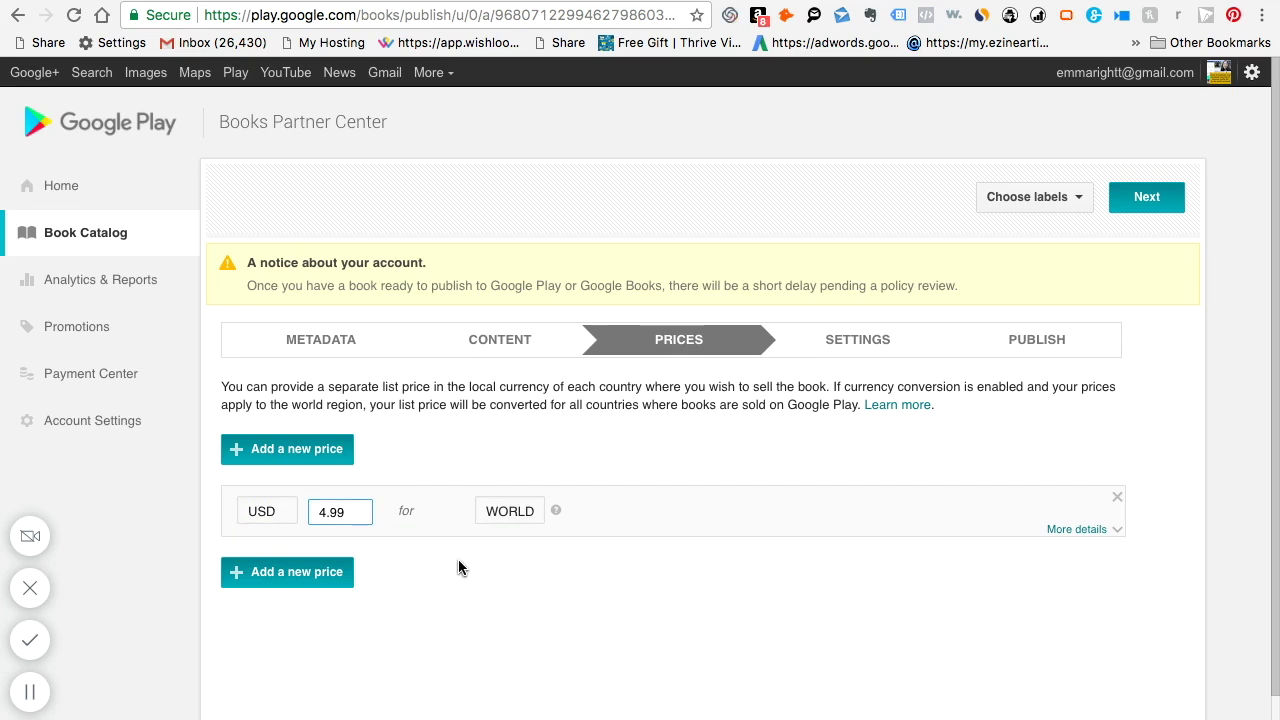
left_click(458, 560)
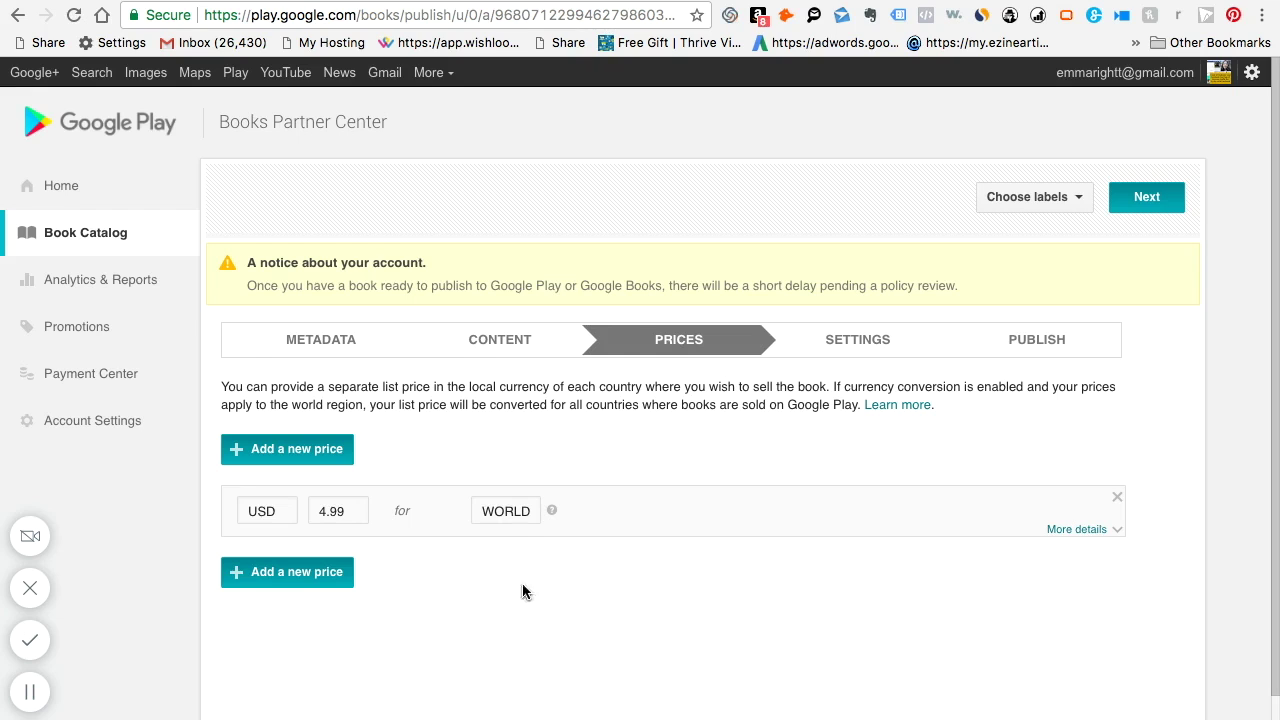
left_click(1145, 196)
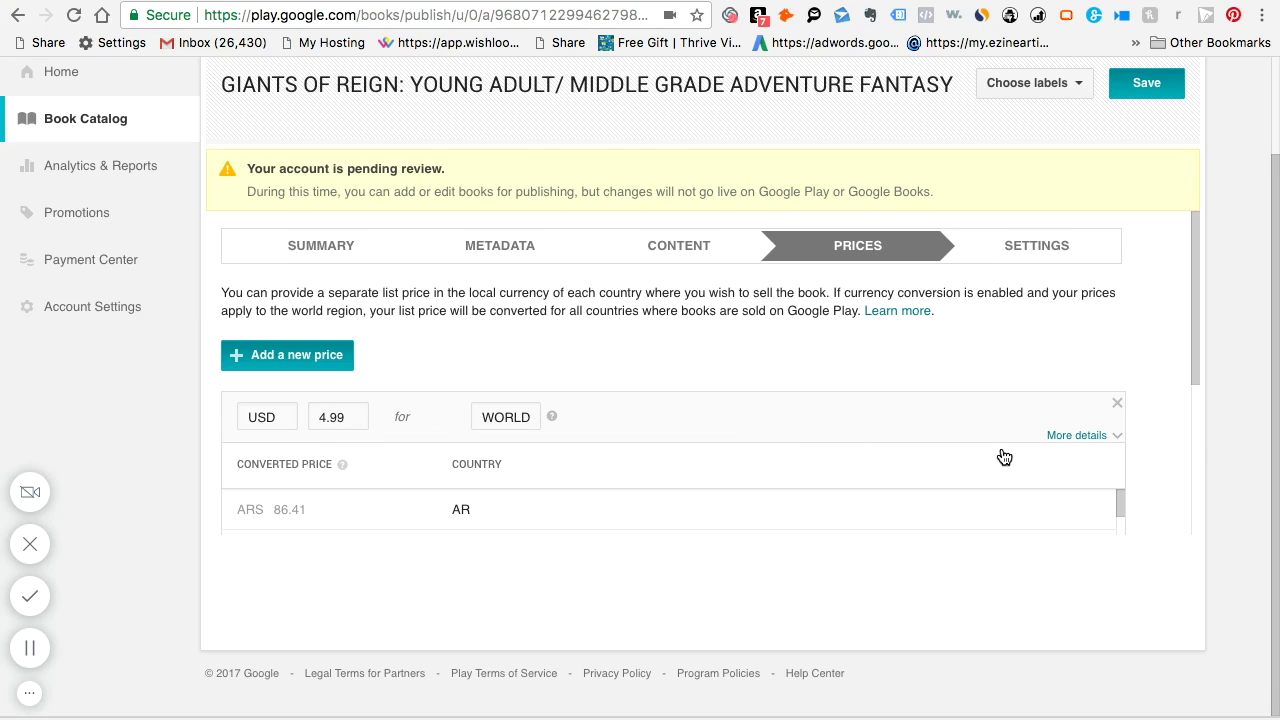
left_click_drag(1194, 345, 1191, 525)
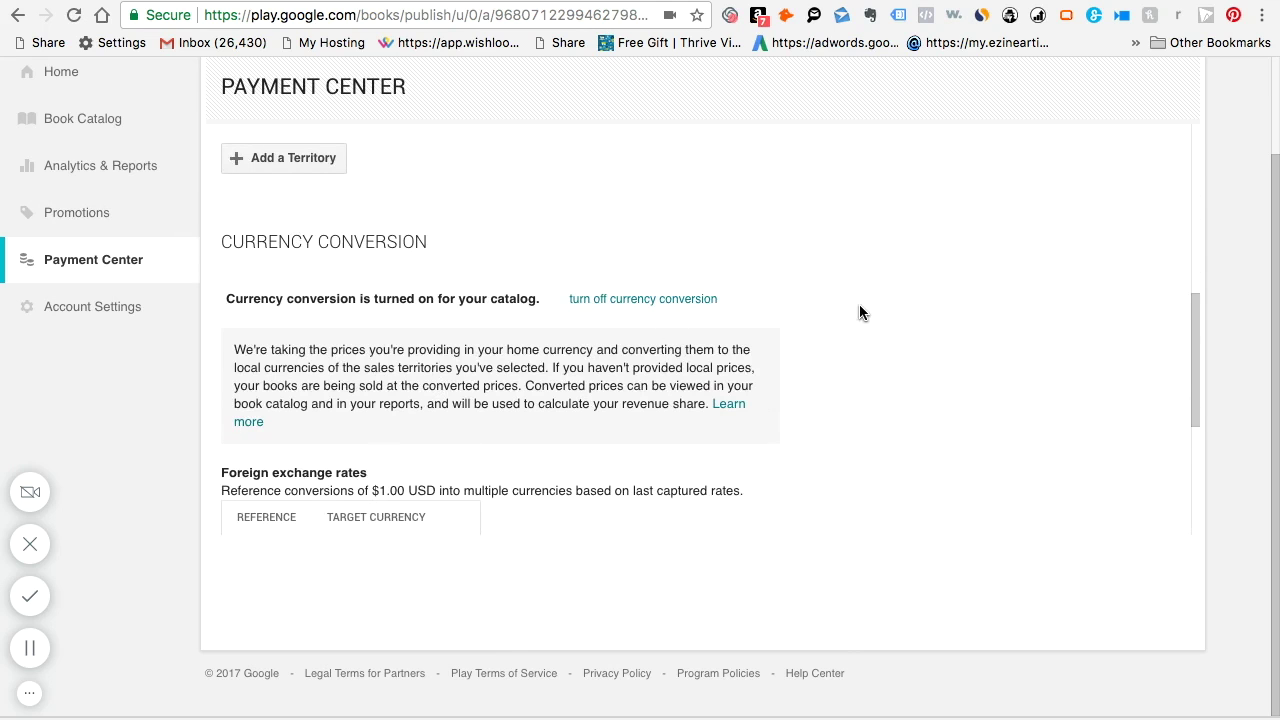
left_click_drag(1194, 395, 1194, 403)
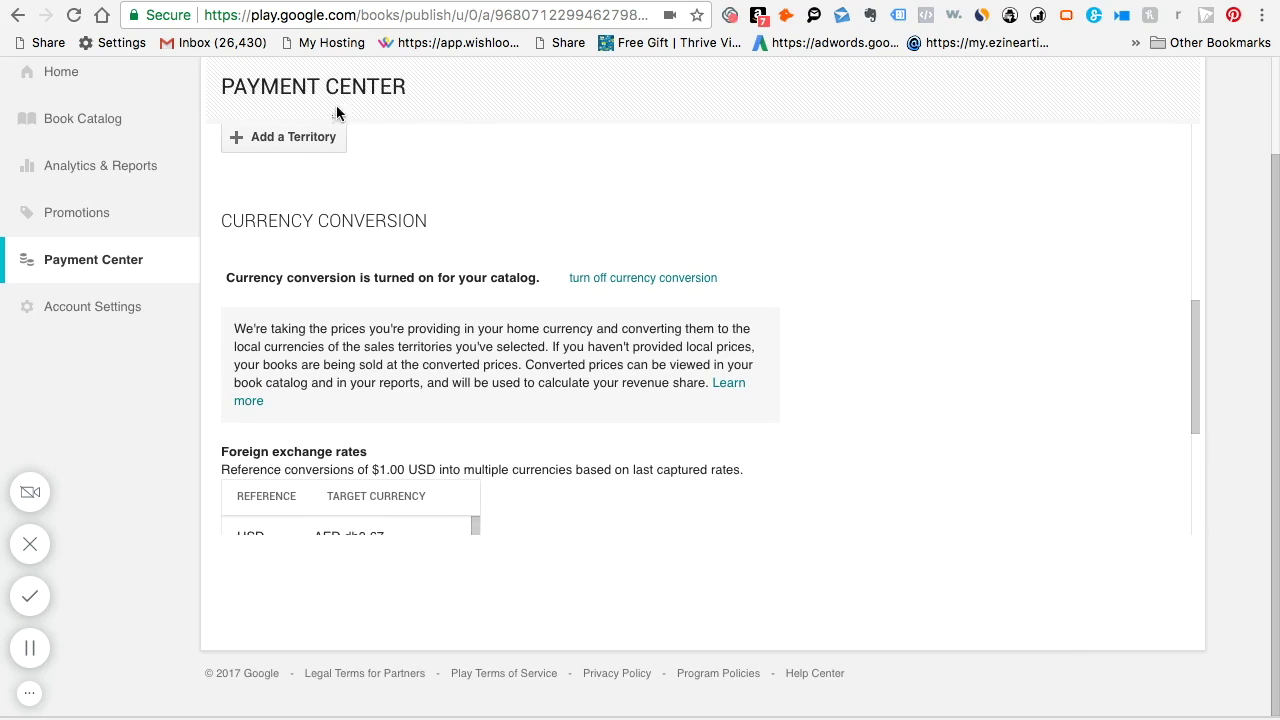
left_click(292, 138)
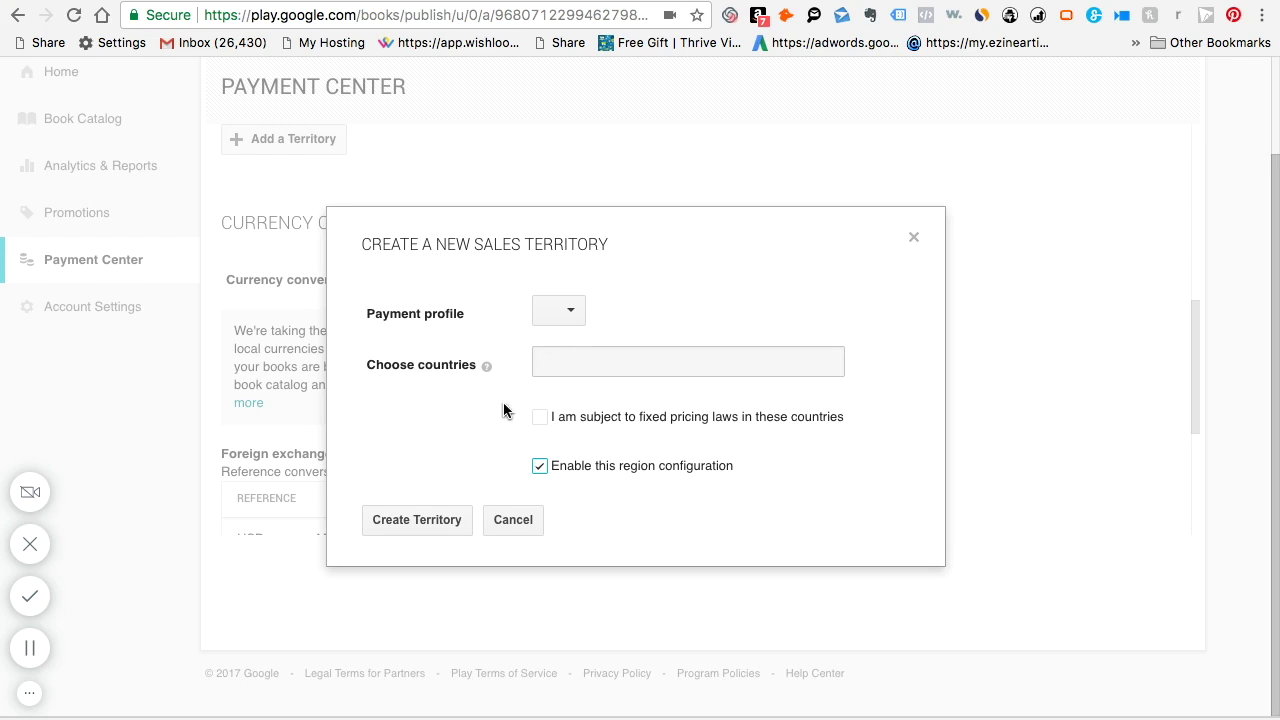
left_click(916, 238)
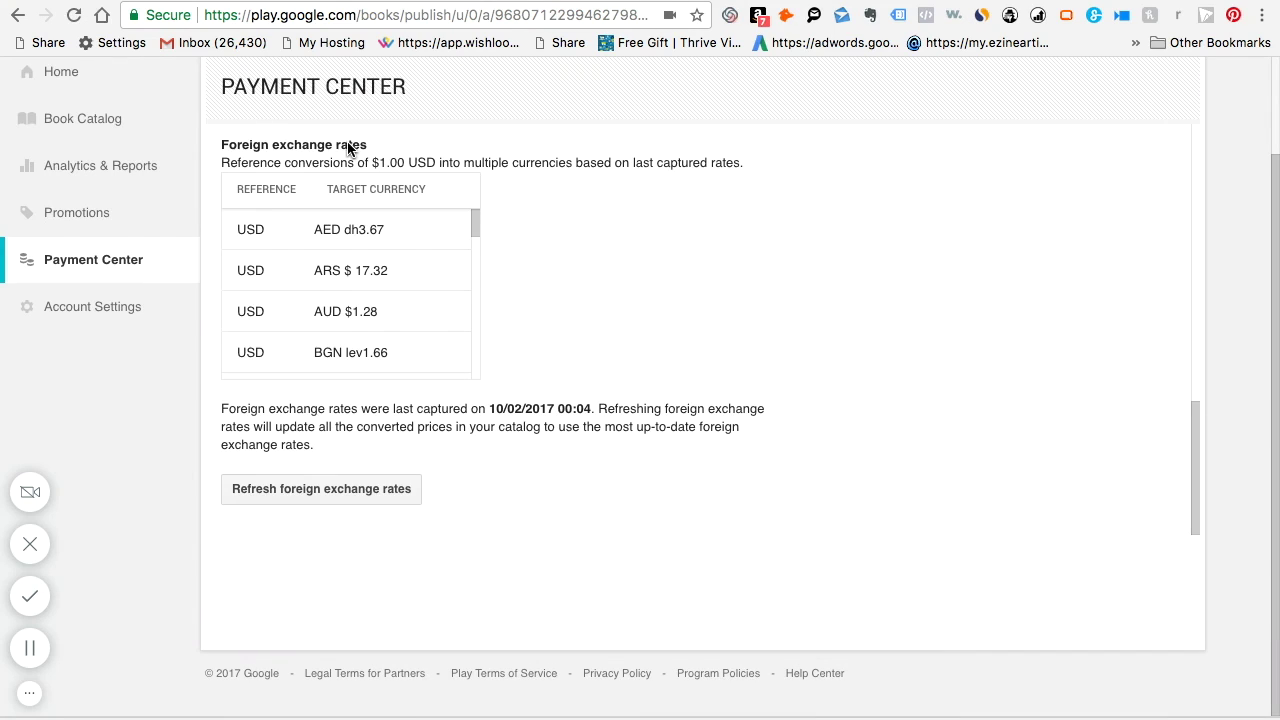
Step: Set the book's copy/paste percentage to 20% and submit it as ready to publish
left_click(124, 119)
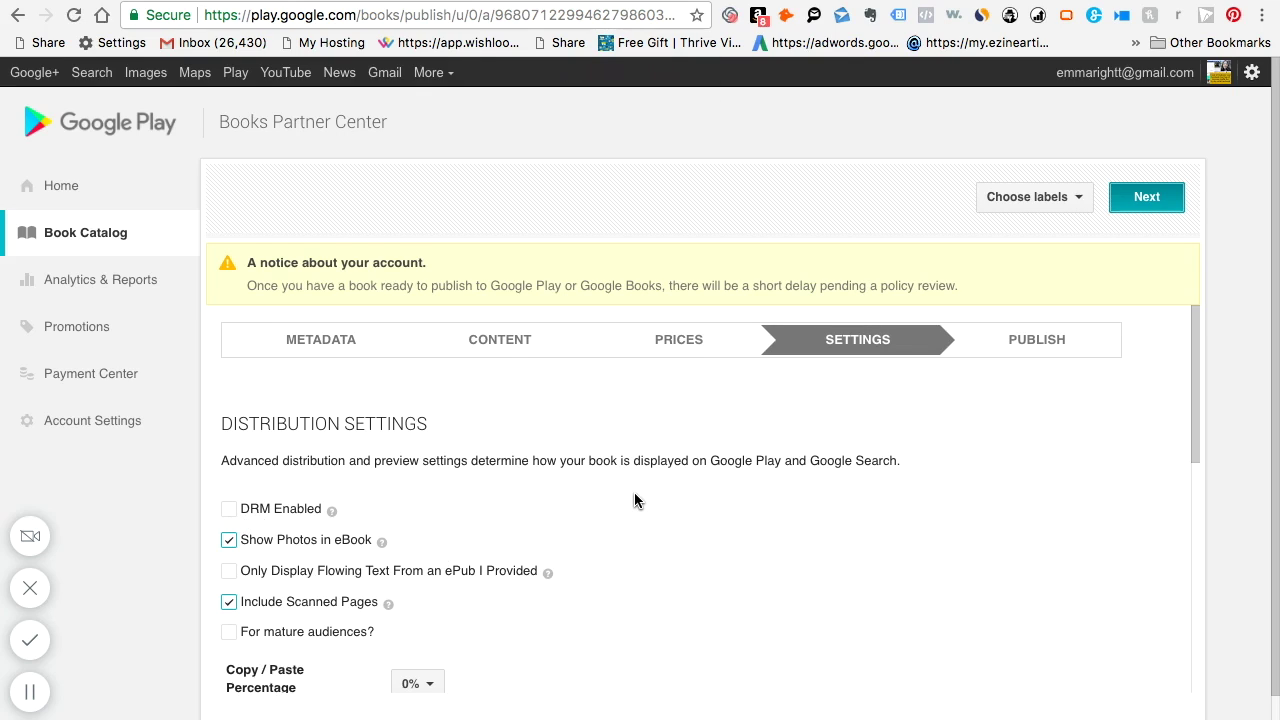
left_click(425, 685)
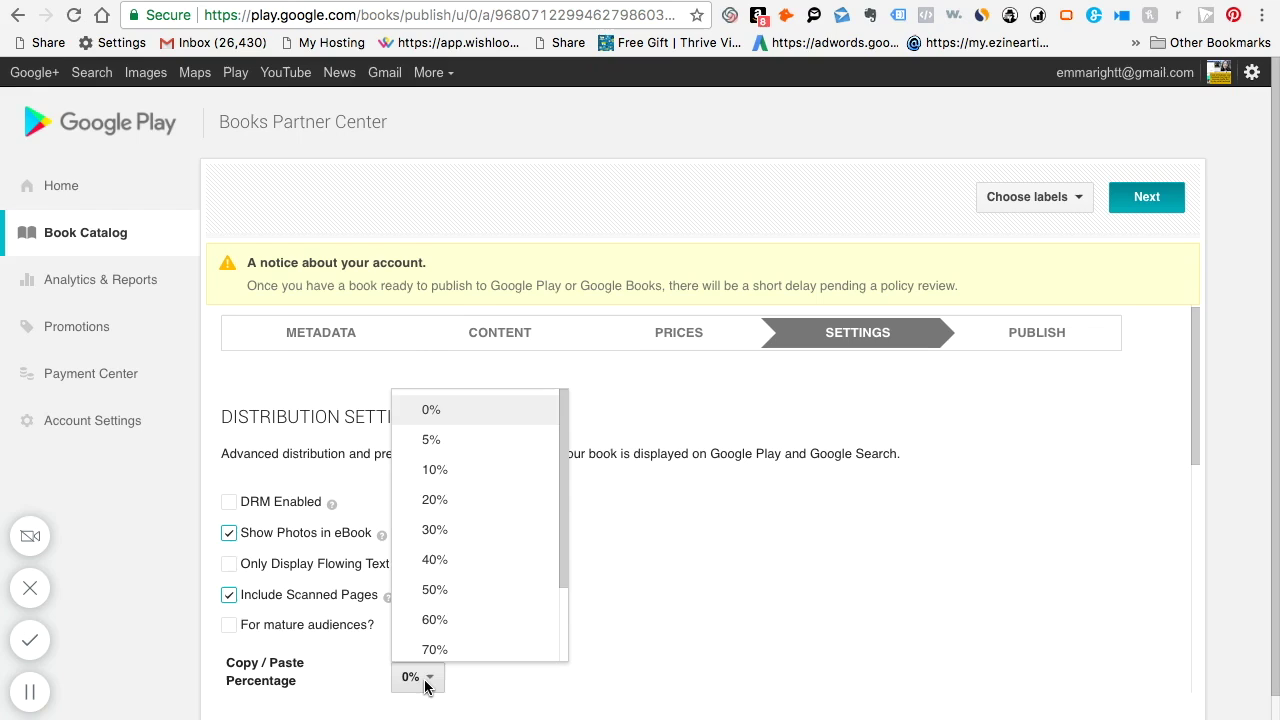
left_click(434, 508)
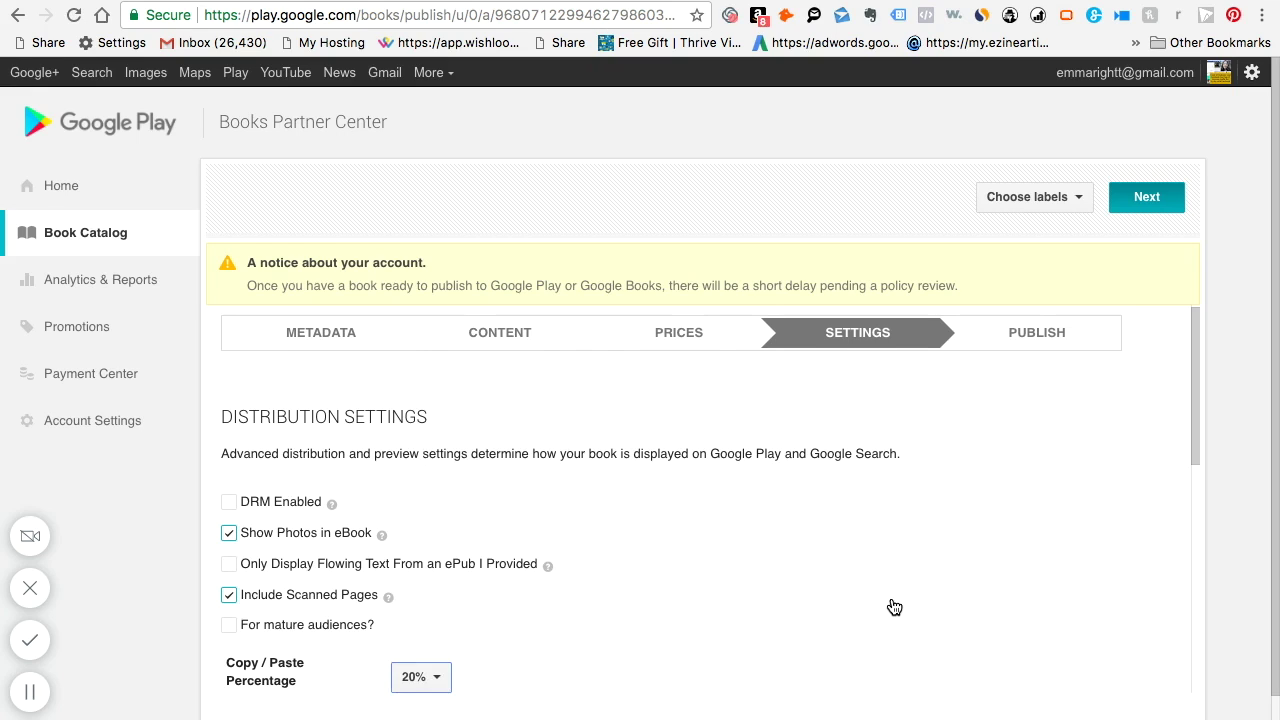
left_click(1146, 197)
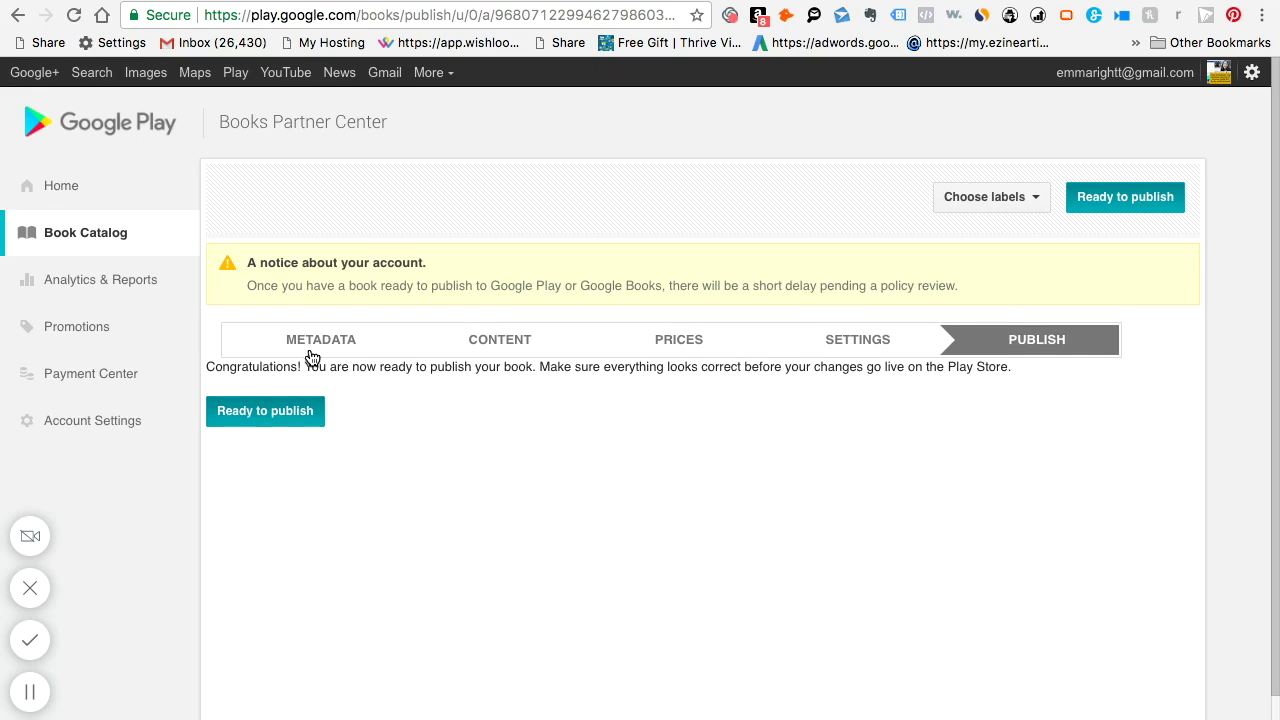
left_click(264, 410)
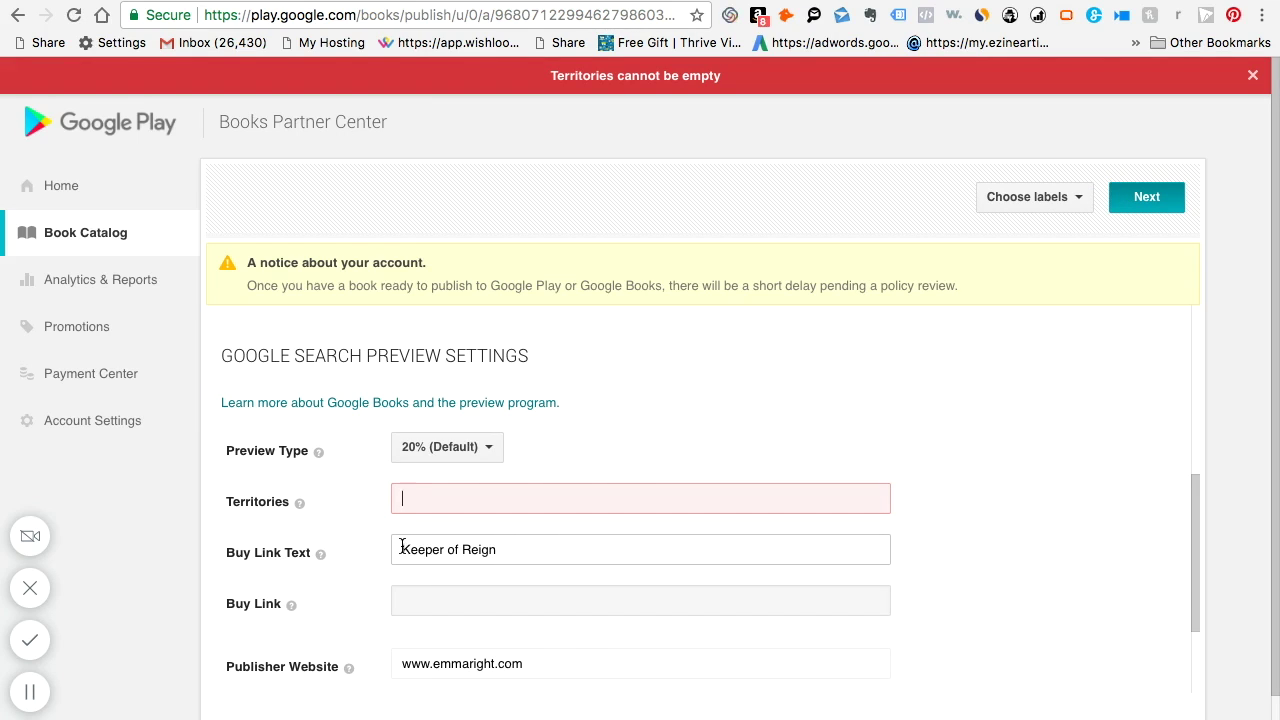
Step: Replace 'Keeper' with 'Giants' so the Buy Link Text reads Giants of Reign
left_click_drag(400, 549, 446, 553)
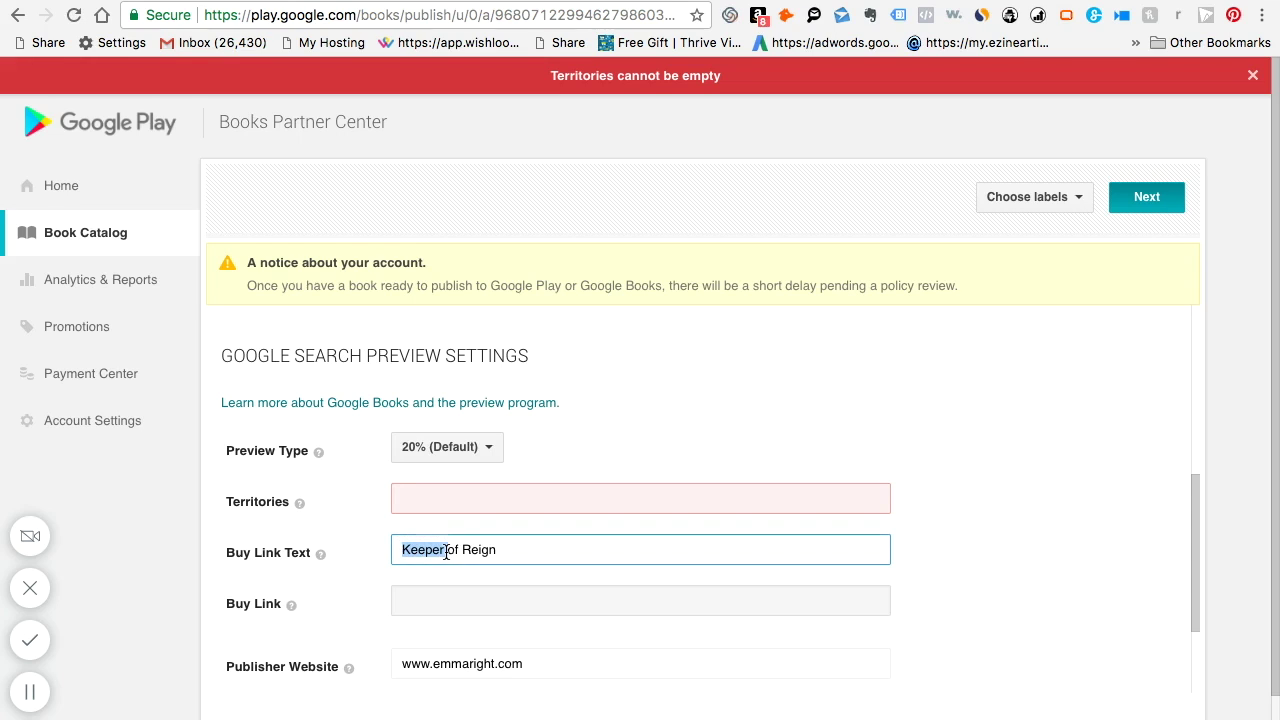
type("Giants")
left_click(483, 600)
Step: Open the help guide on formatting a list of countries for preview Territories
mouse_move(291, 606)
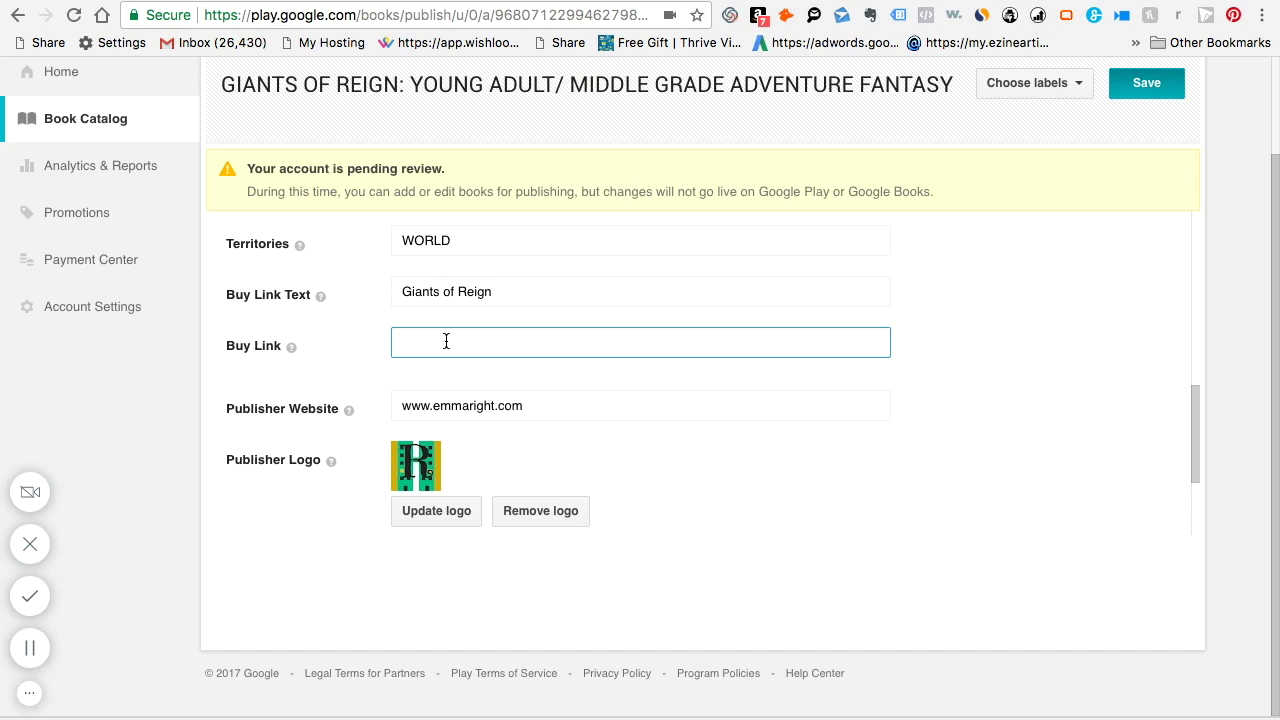
mouse_move(291, 348)
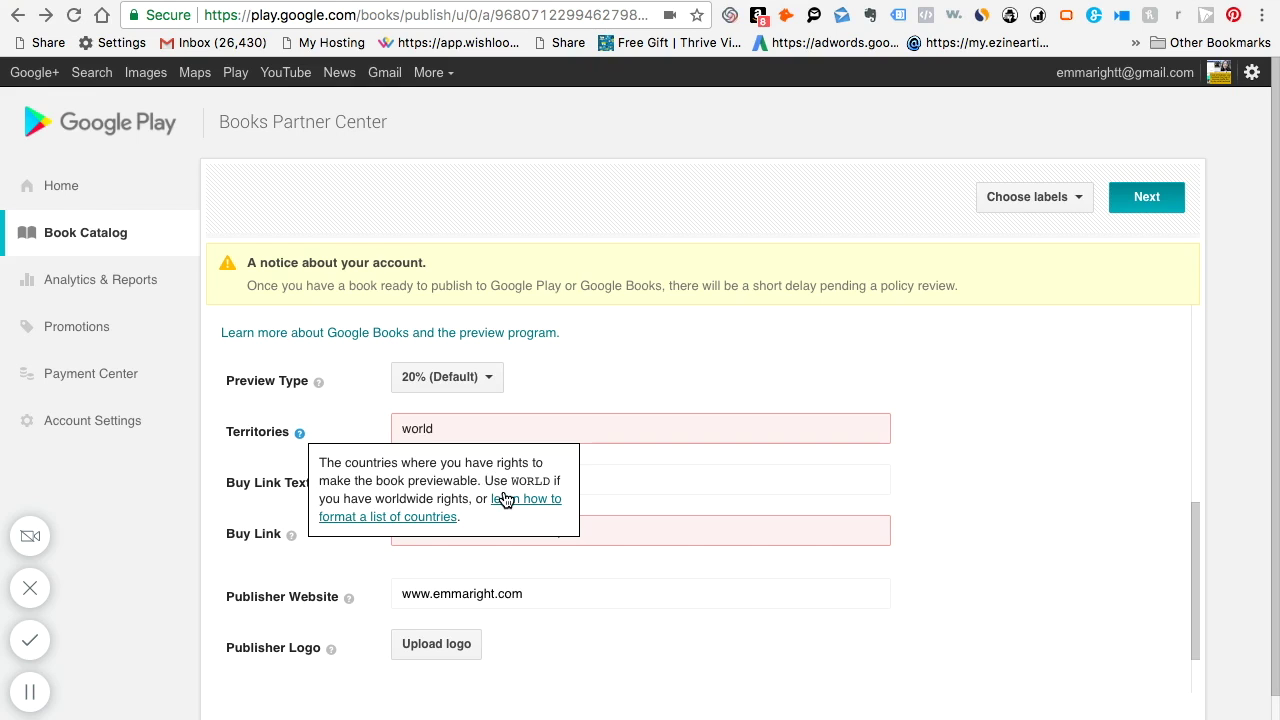
mouse_move(913, 5)
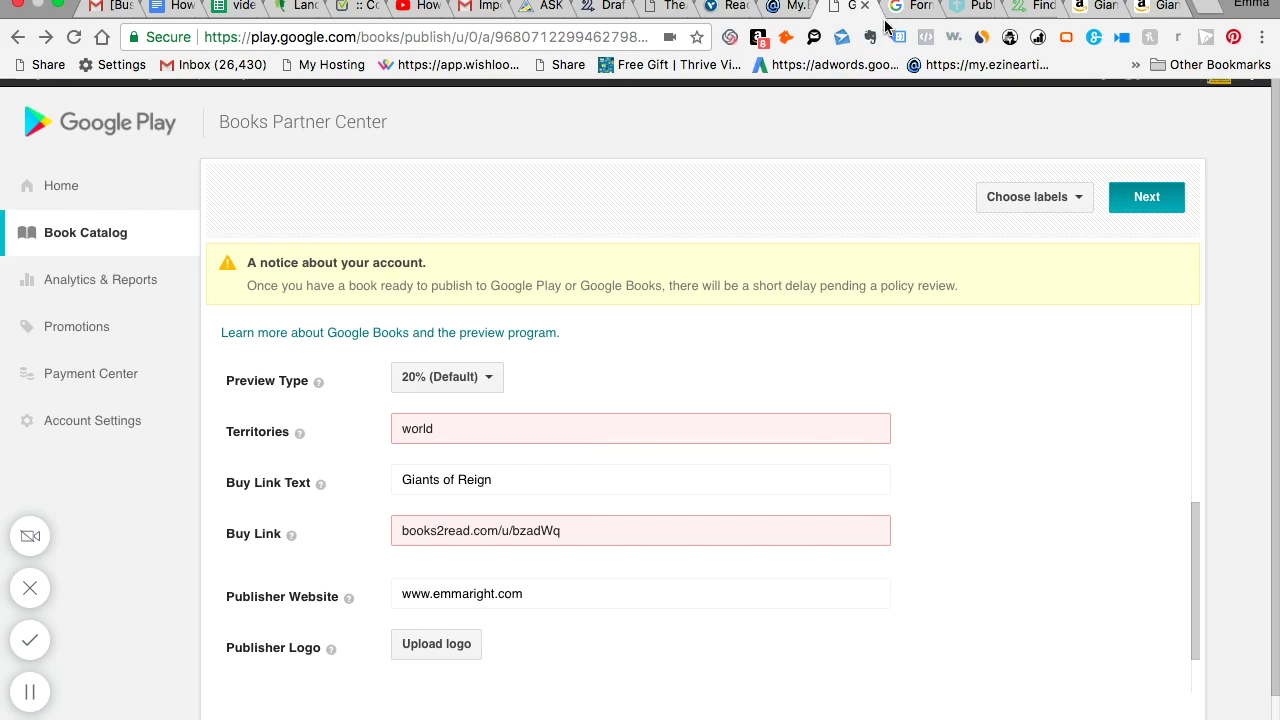
left_click(913, 5)
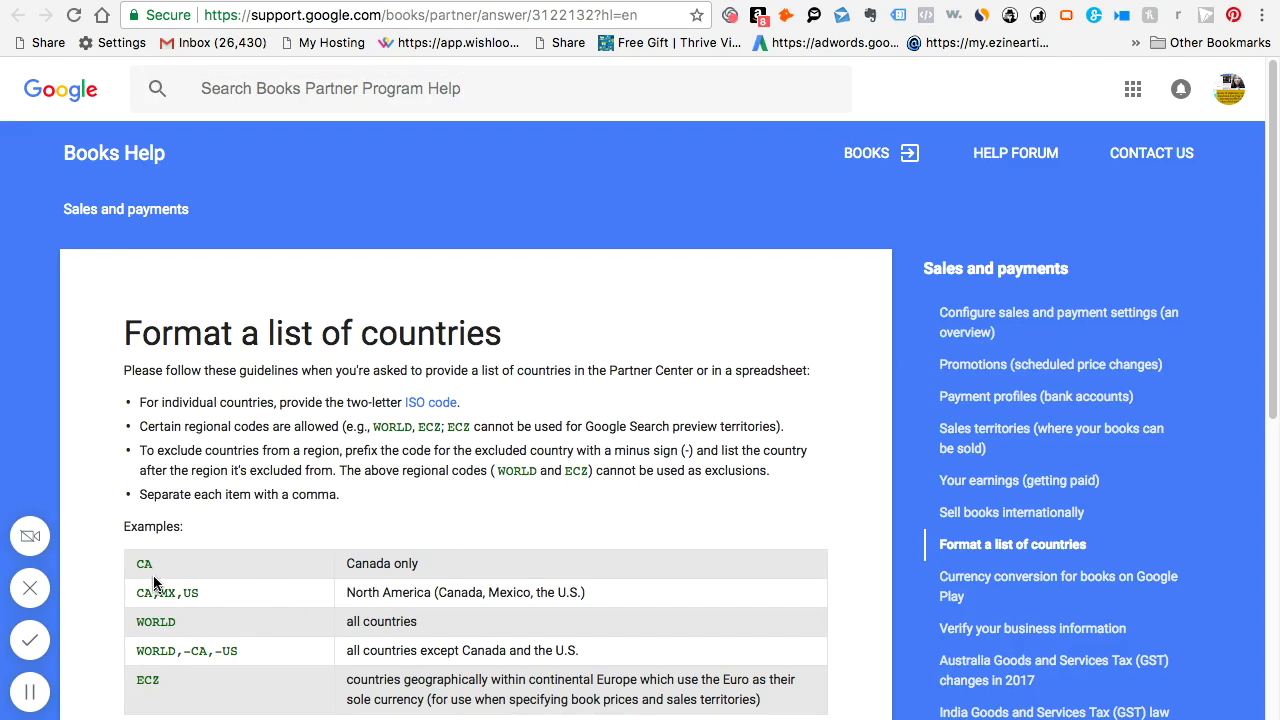
Step: Return to the book's form, step ahead to Publish, then go back to Settings
key("ctrl+shift+Tab")
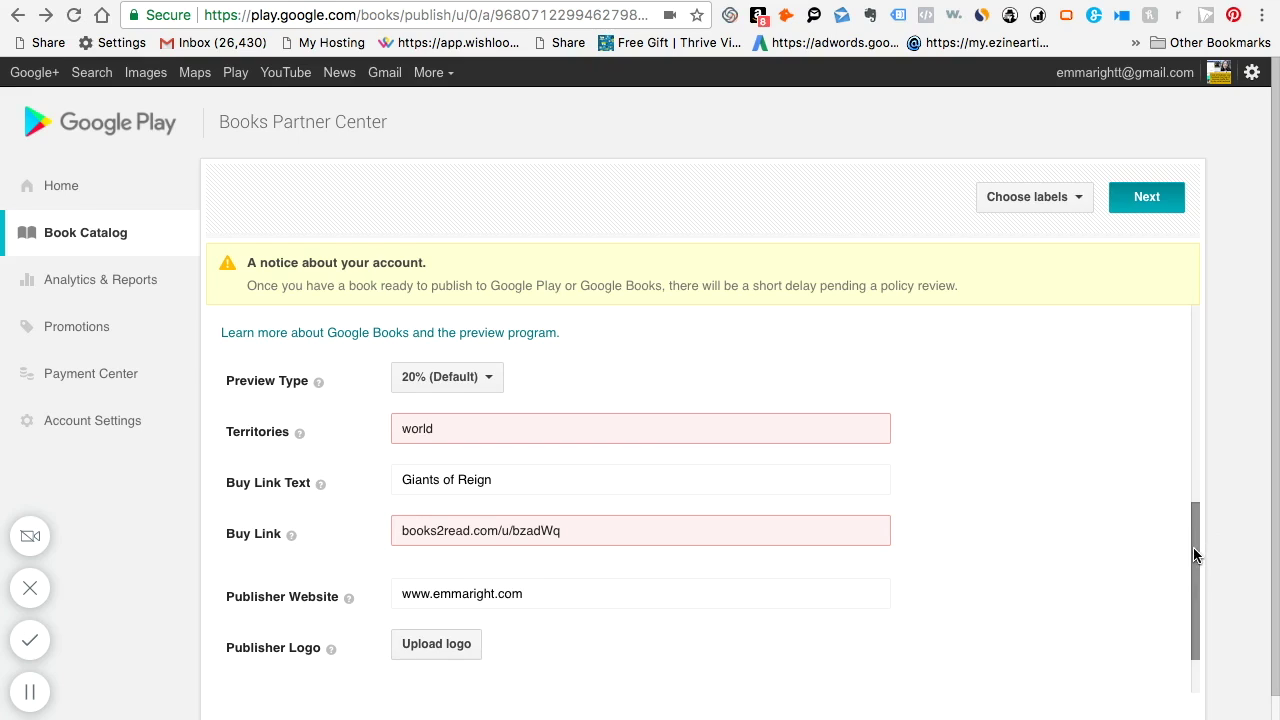
left_click(1149, 196)
left_click(1149, 196)
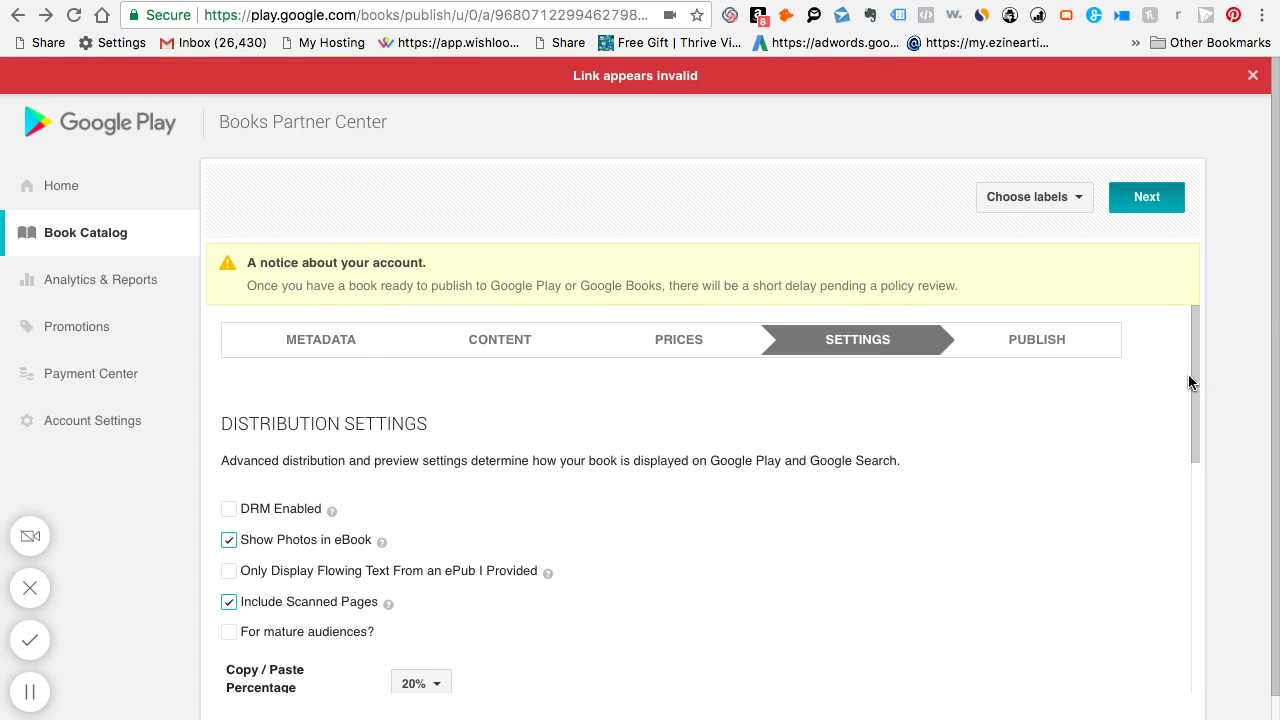
scroll(774, 480, "down", 4)
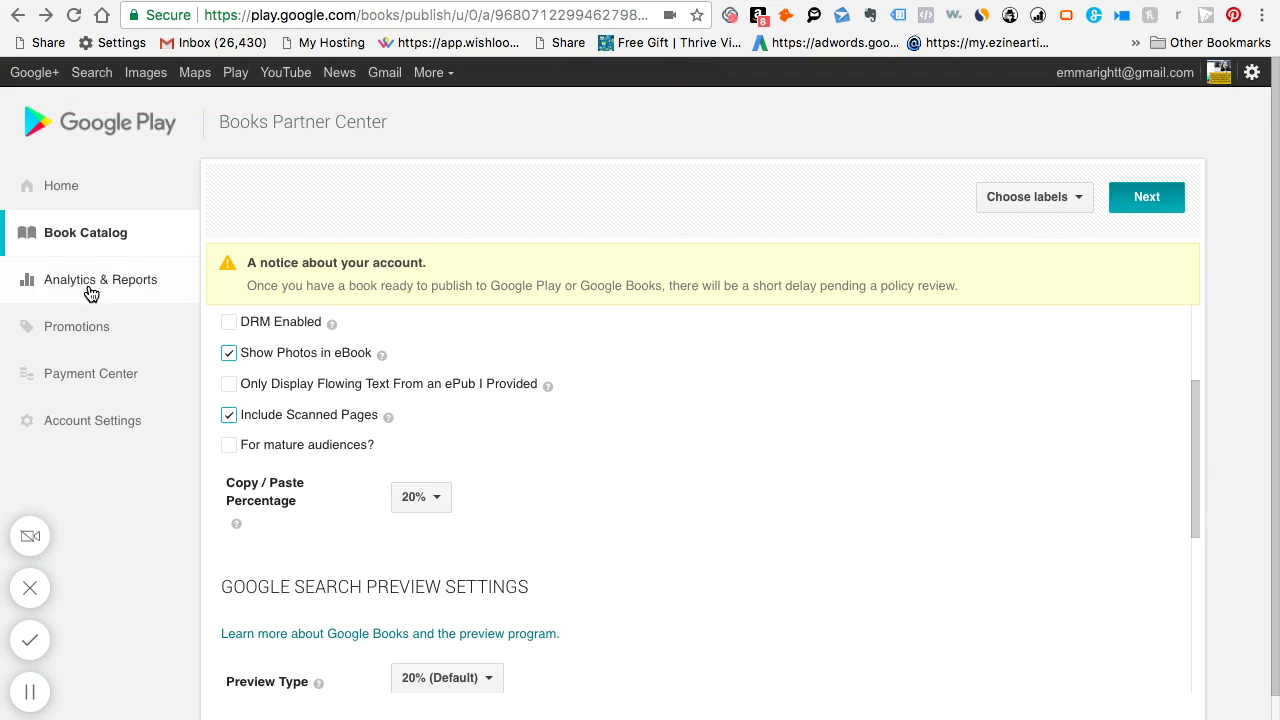
Step: Save the changed settings with YES, SAVE, then move on to the Publish step
left_click(100, 279)
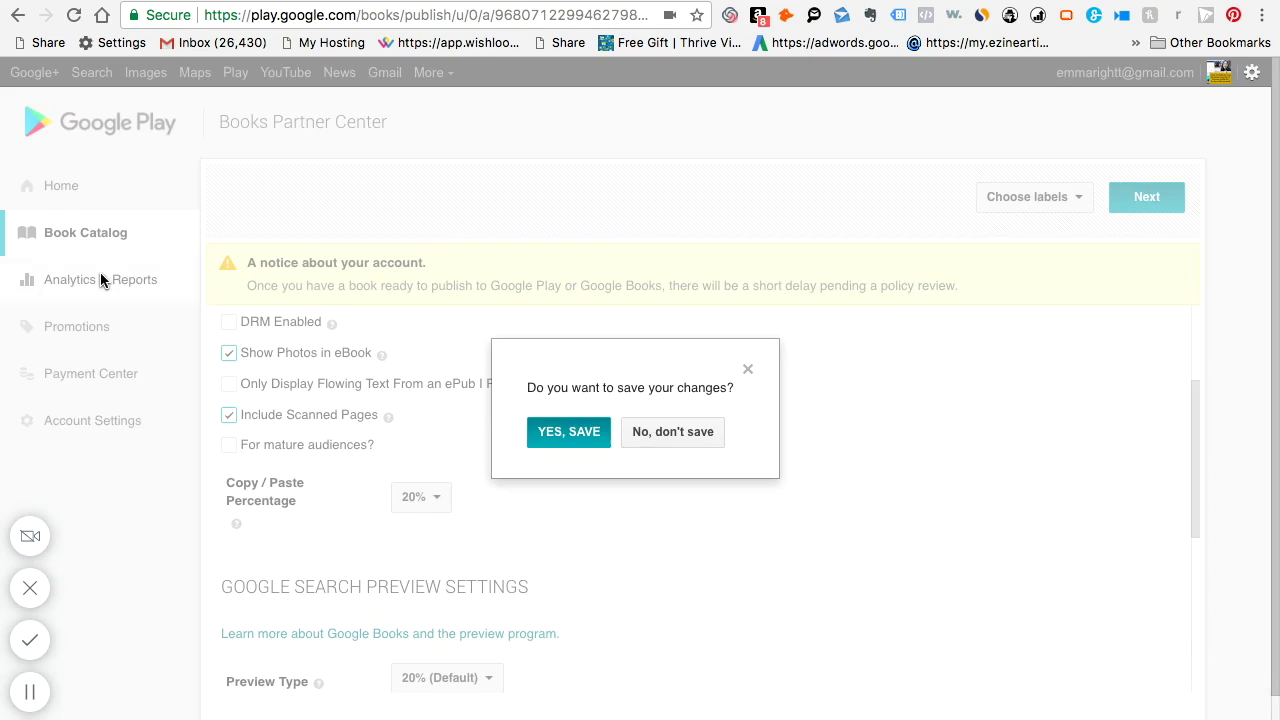
left_click(568, 431)
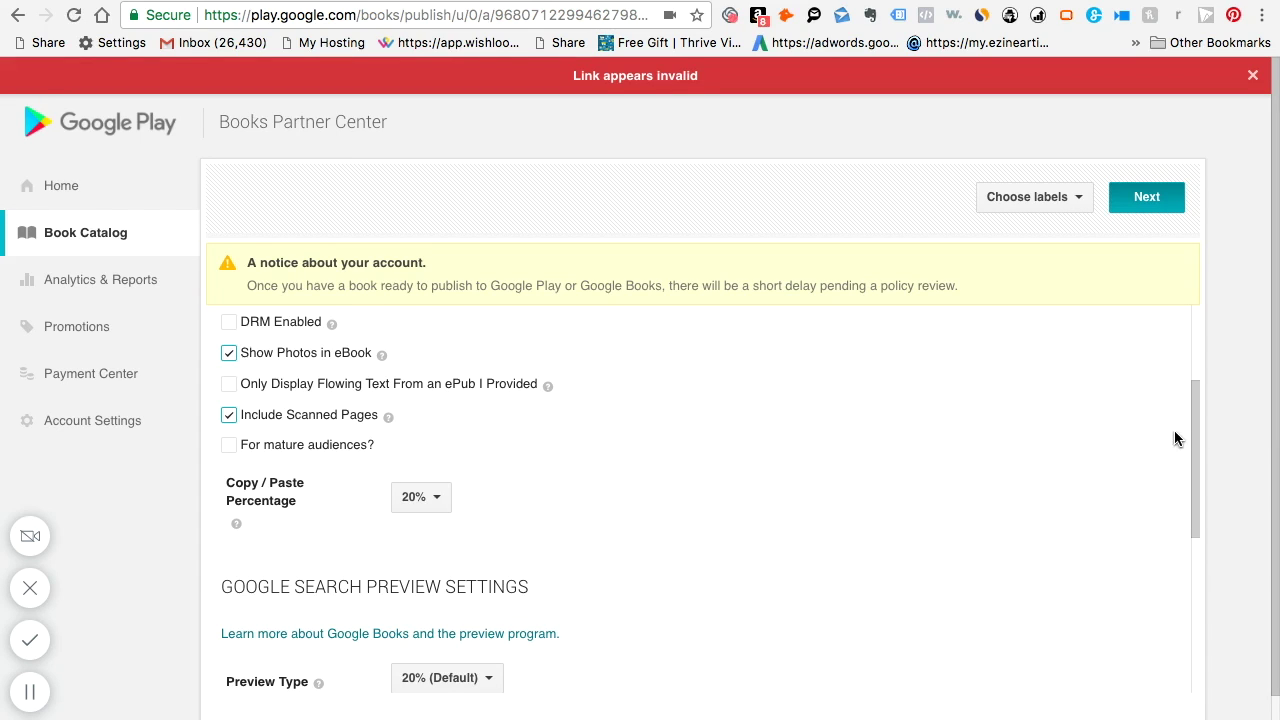
scroll(998, 397, "up", 1)
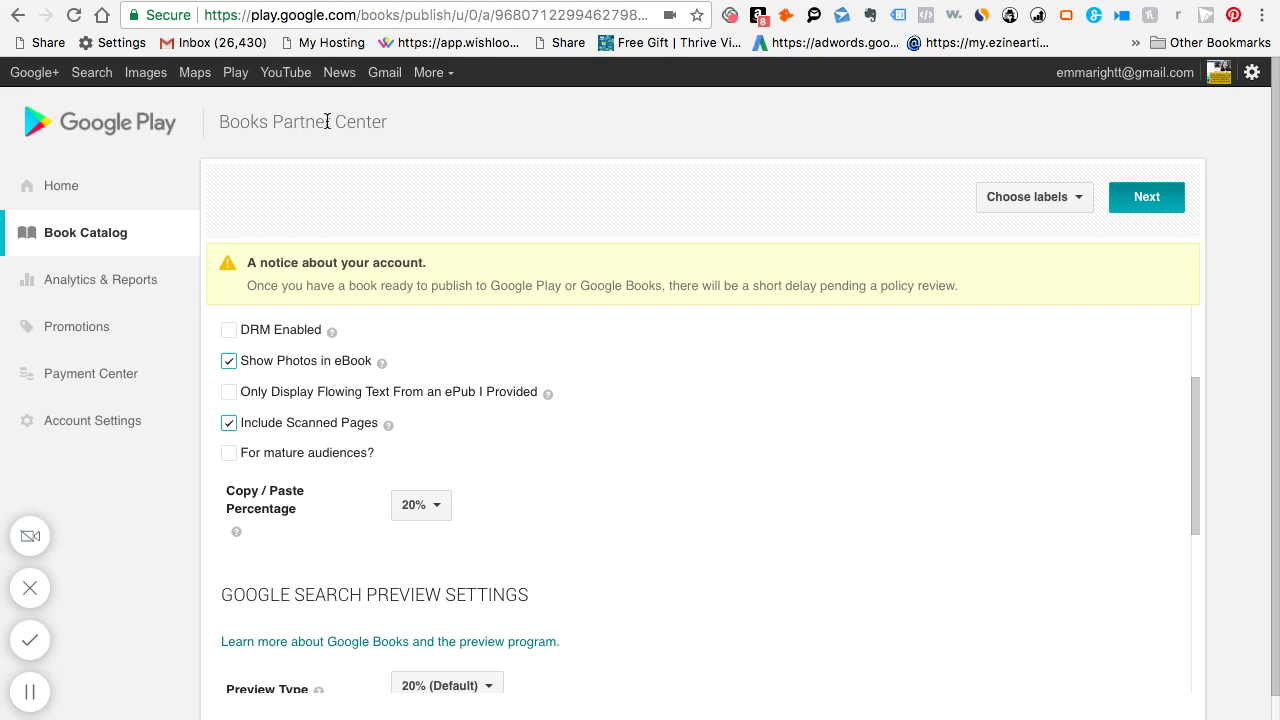
left_click(566, 429)
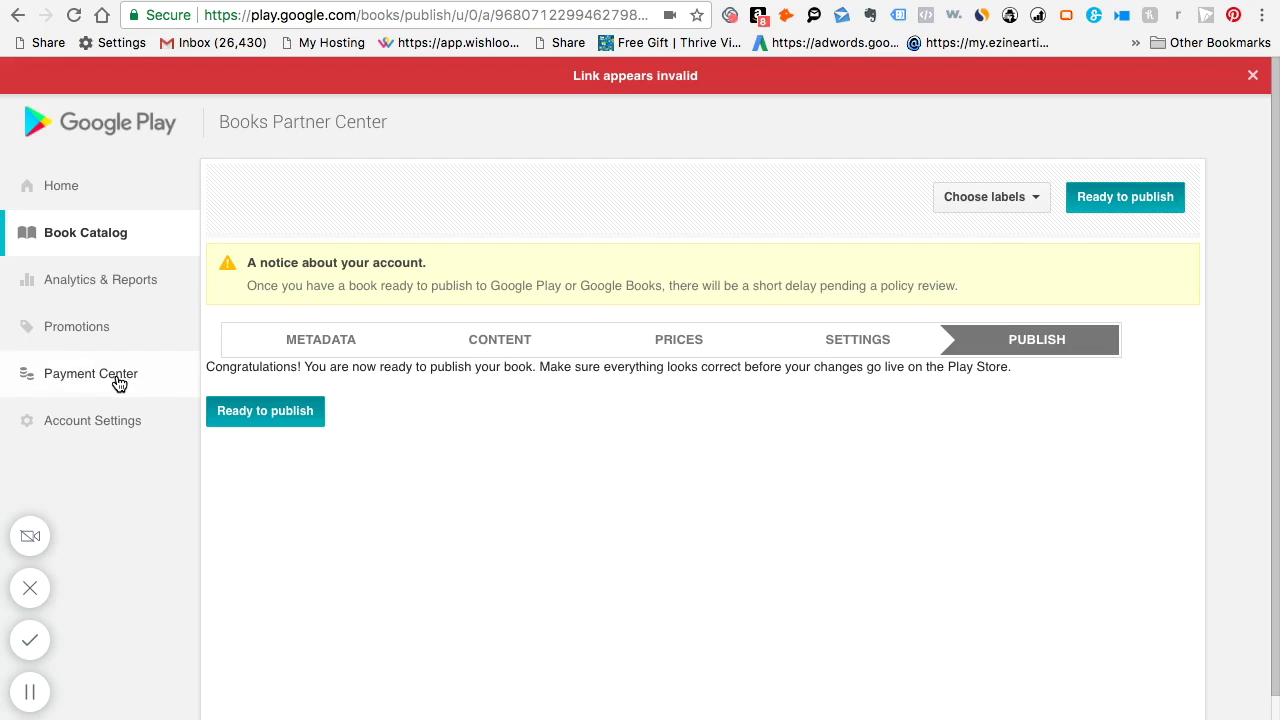
Step: Publish to Google Play and Google Books, and enter WORLD as preview Territories
left_click(265, 410)
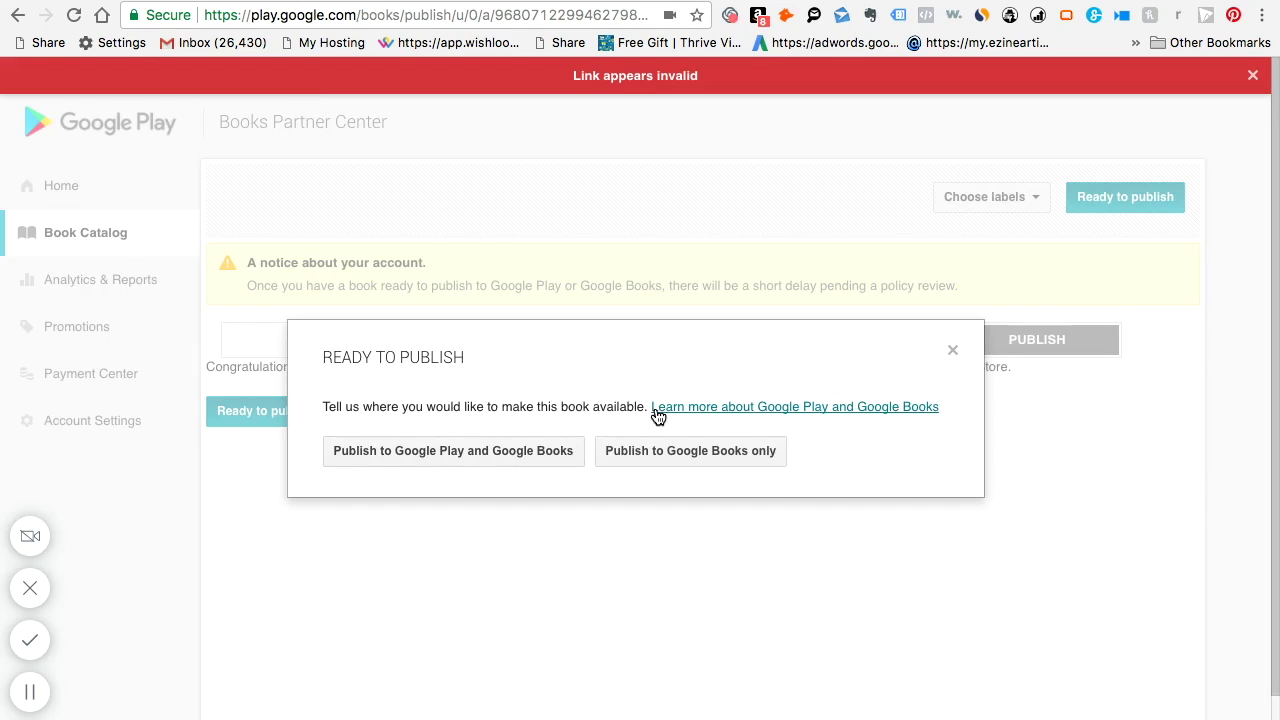
left_click(479, 453)
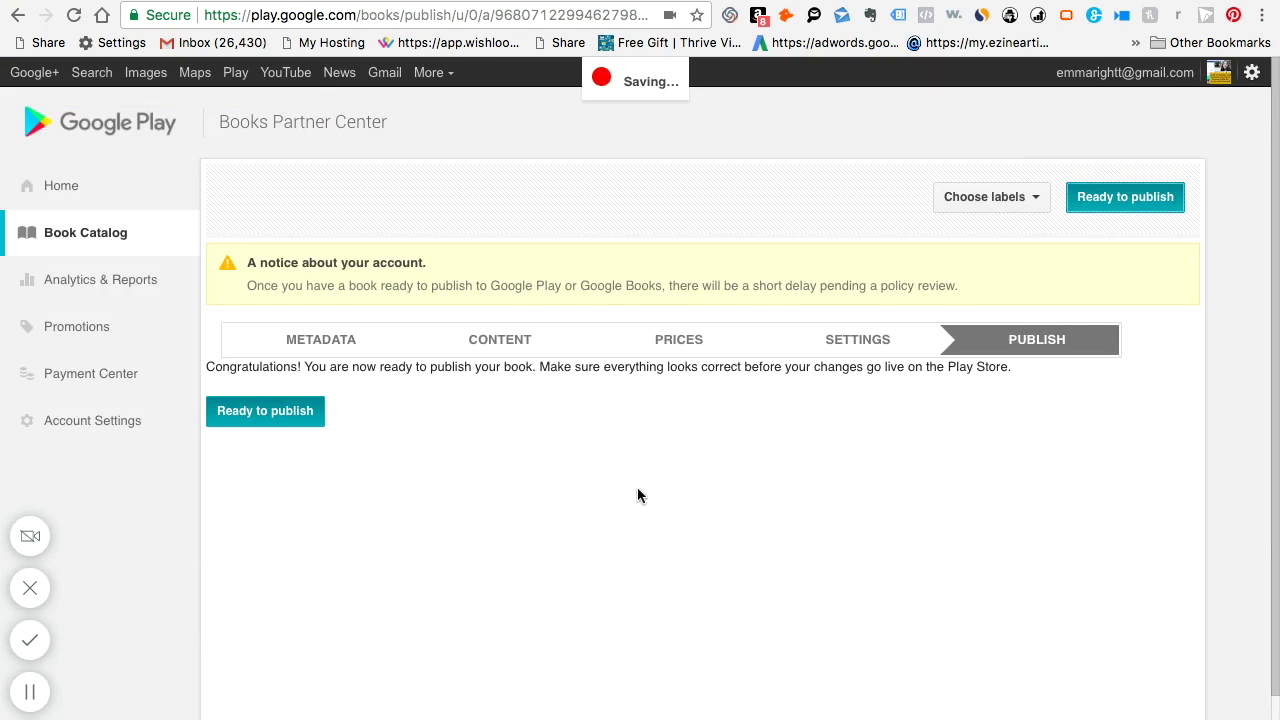
type("WORLD")
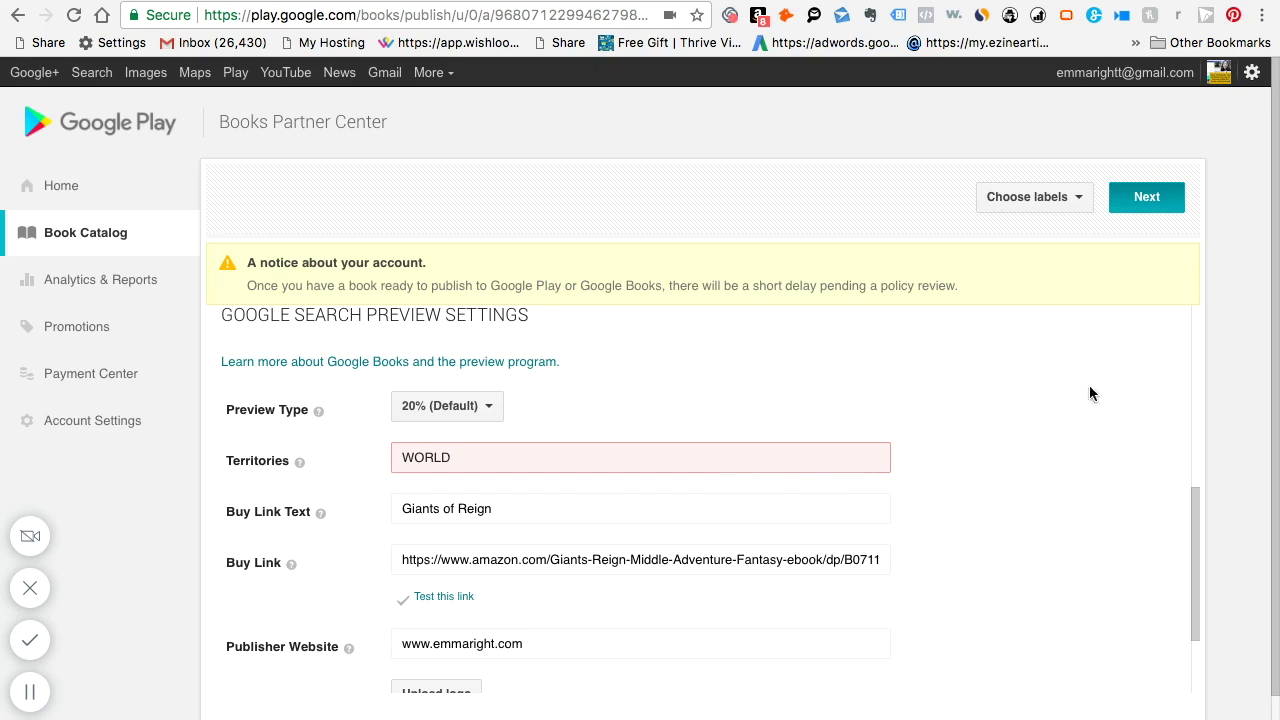
Step: Set Language to Eng per the ISO 639-2 list and advance to Prices (USD 4.99, WORLD)
scroll(1150, 600, "down", 3)
left_click(290, 417)
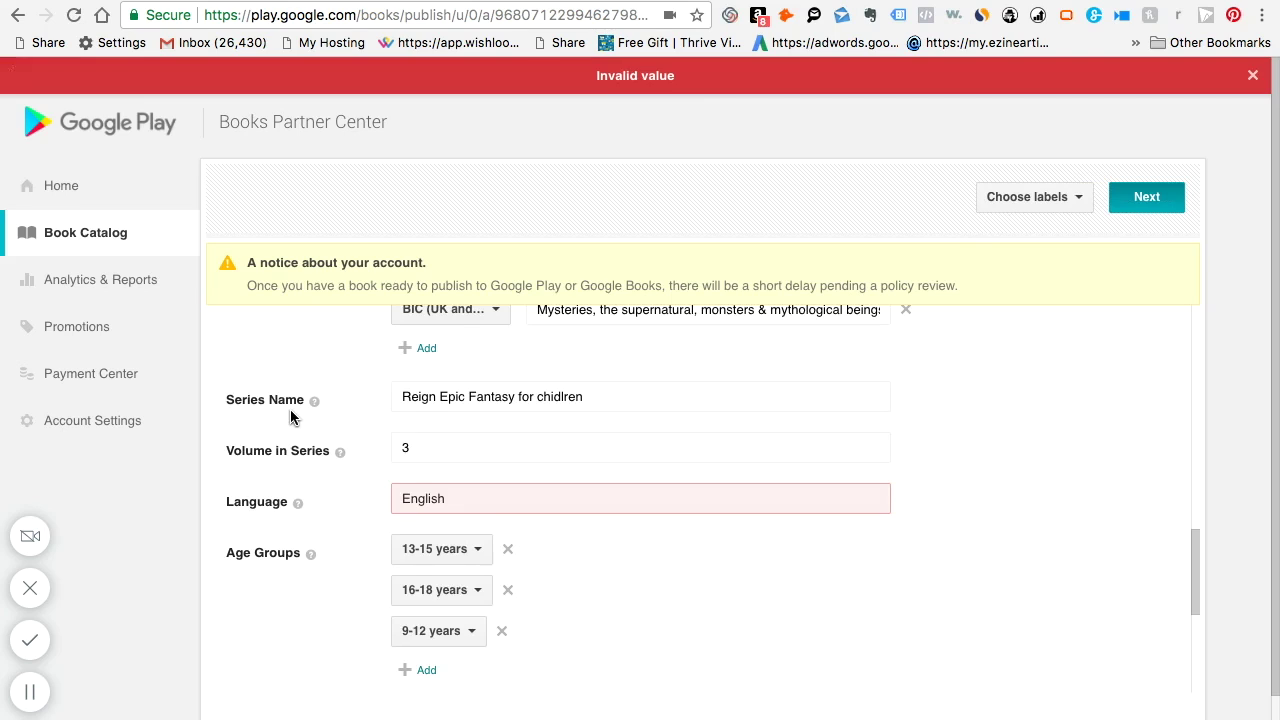
mouse_move(297, 502)
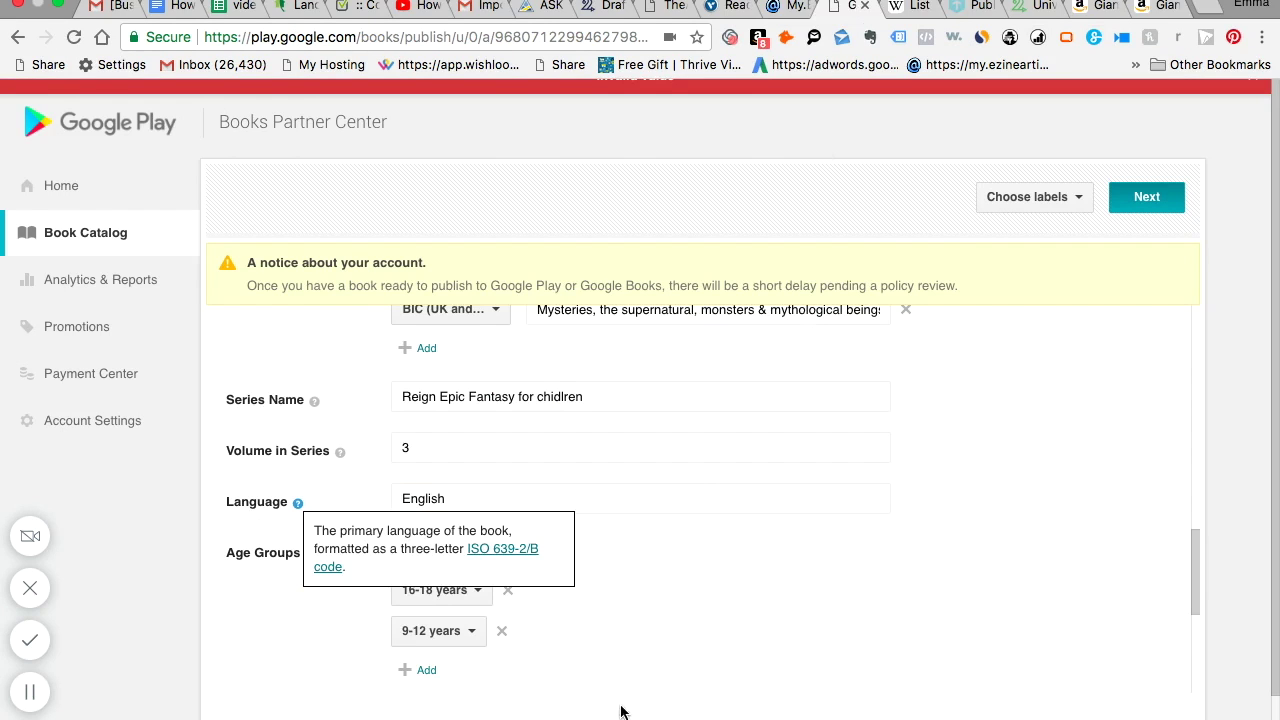
left_click(468, 493)
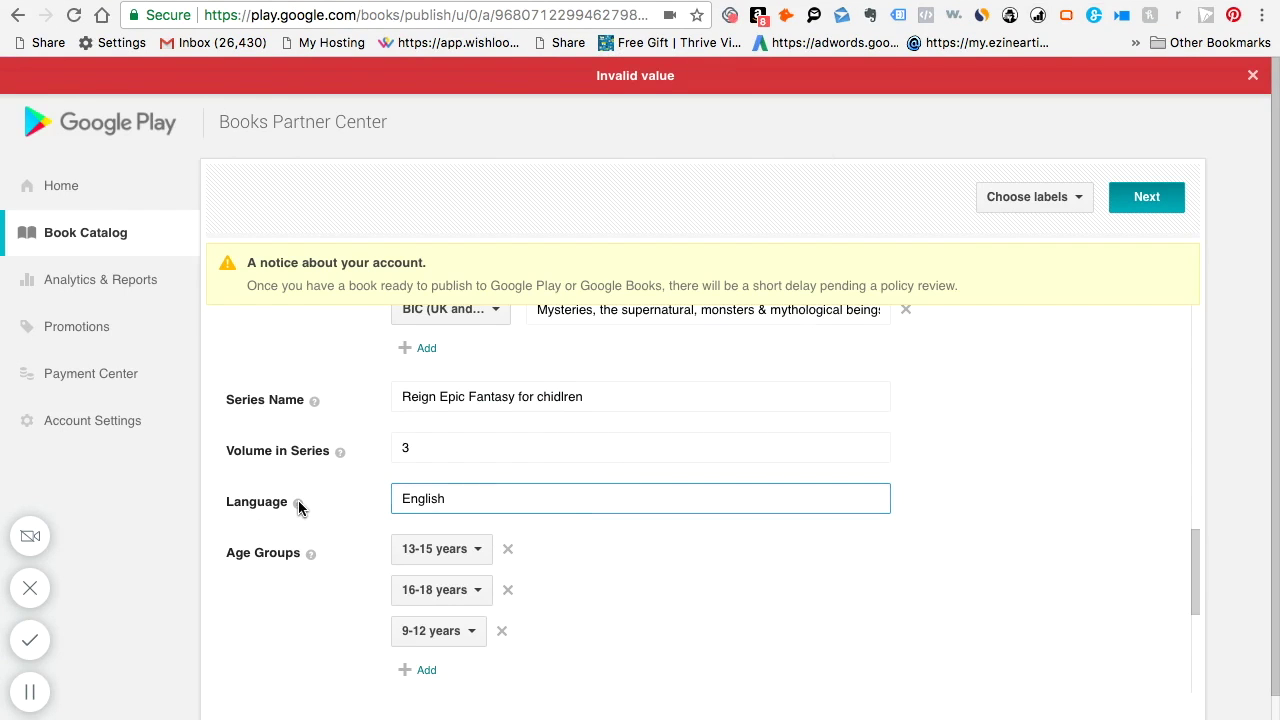
mouse_move(298, 505)
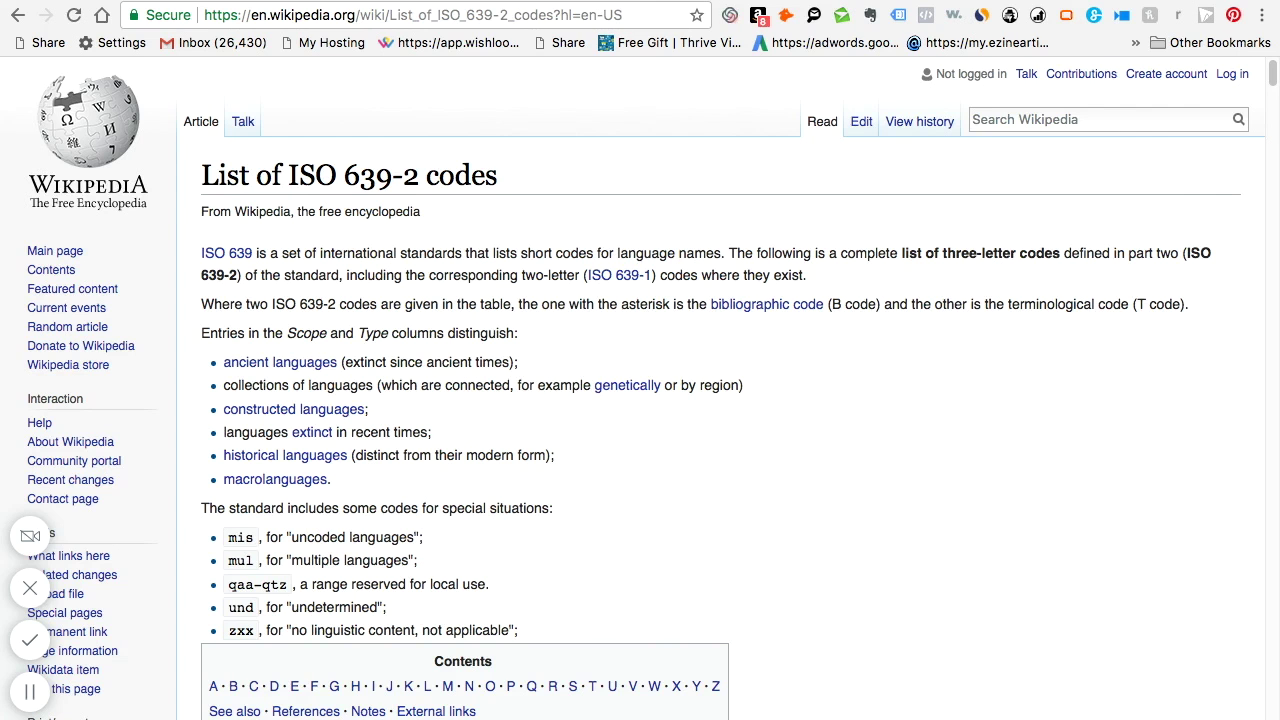
left_click_drag(1274, 75, 1274, 144)
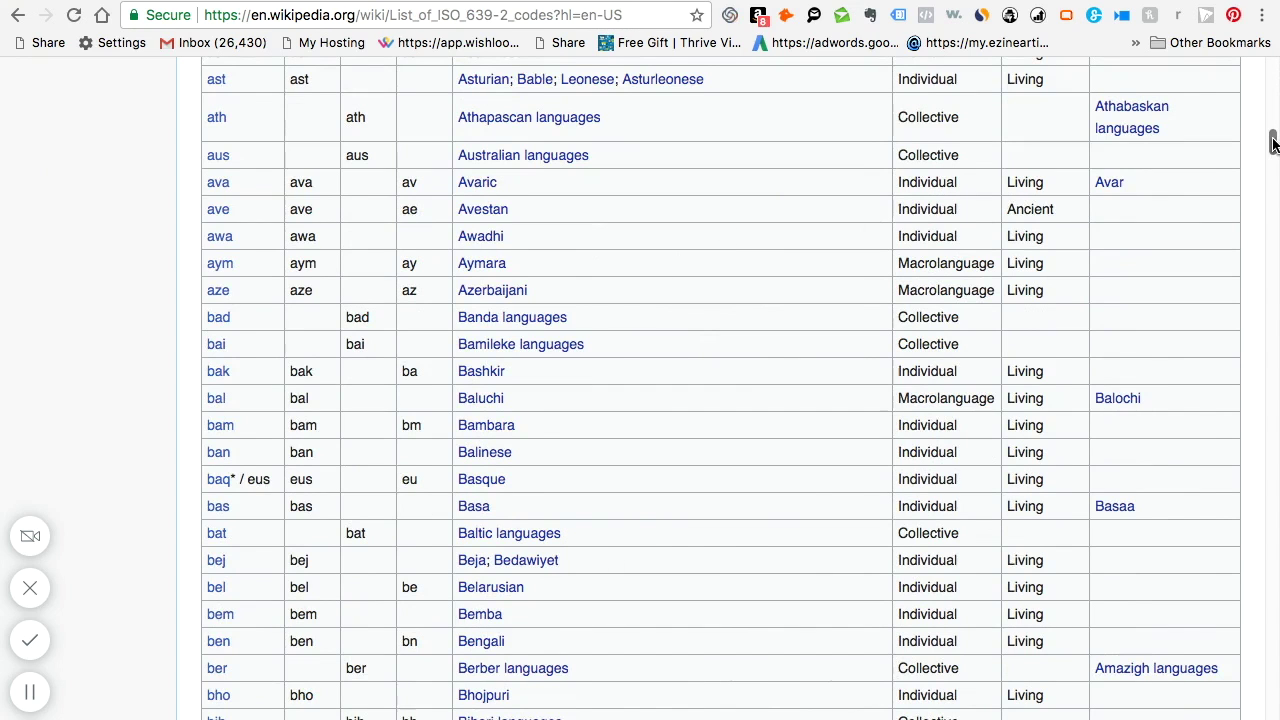
key("ctrl+Tab")
left_click(571, 606)
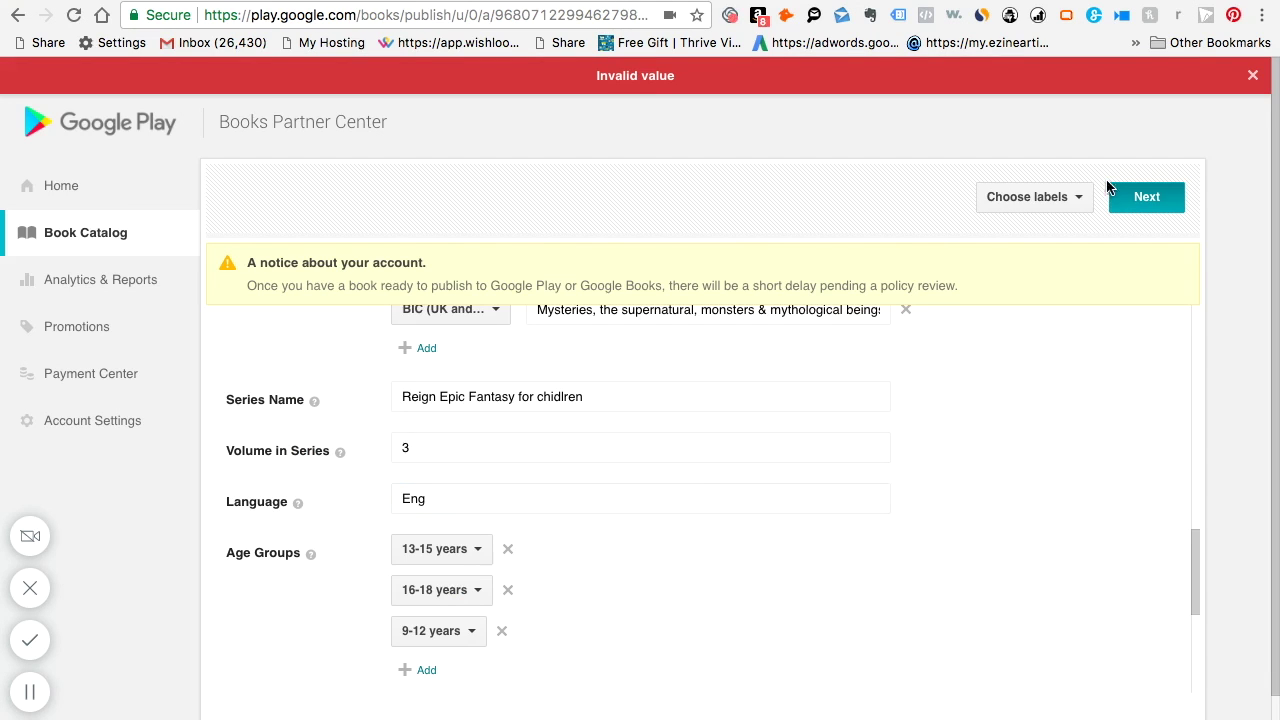
left_click(1170, 190)
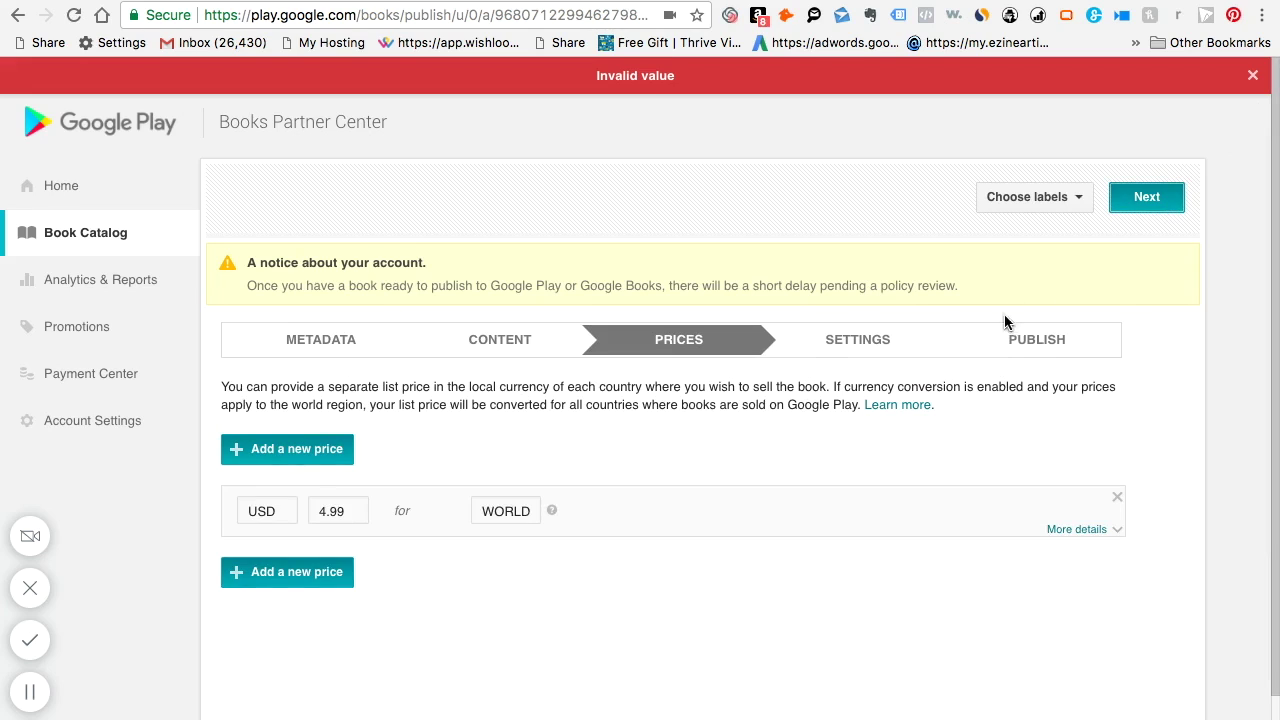
Step: Advance from Prices to Publish and review the Needs Action status
left_click(1006, 331)
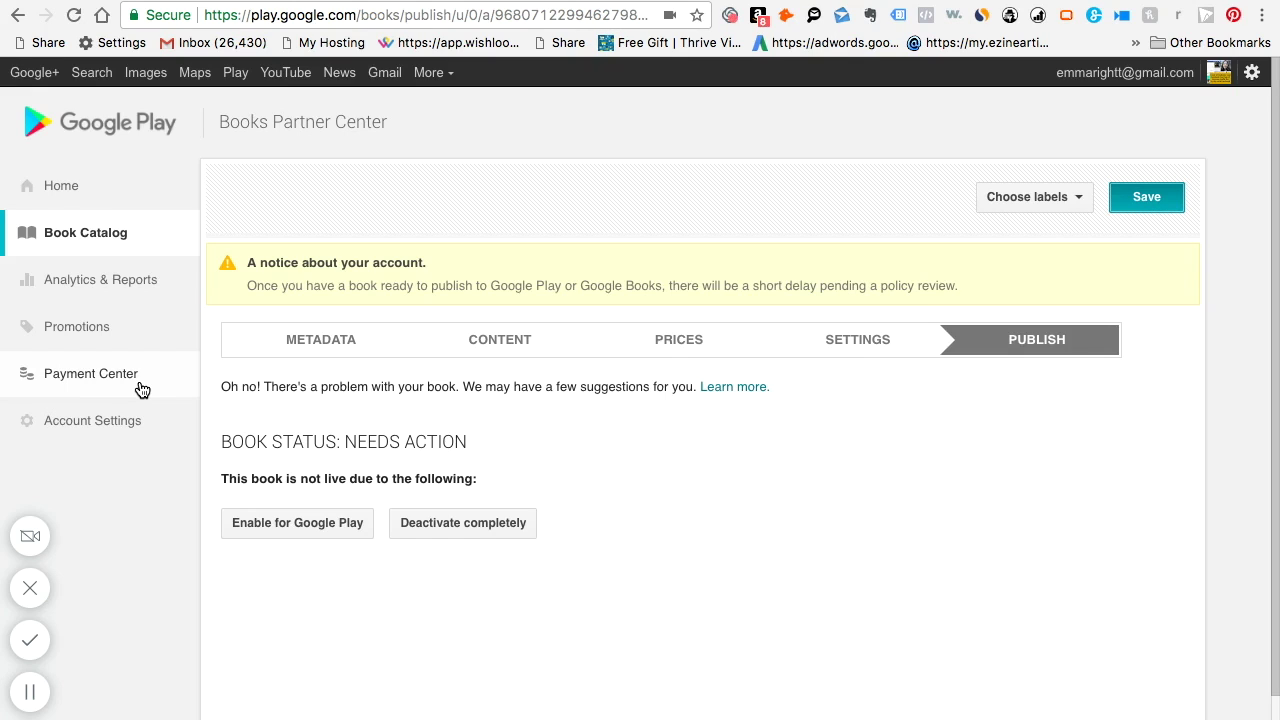
Step: Open the Payment Center and scroll to currency conversion and foreign exchange rates
left_click(142, 385)
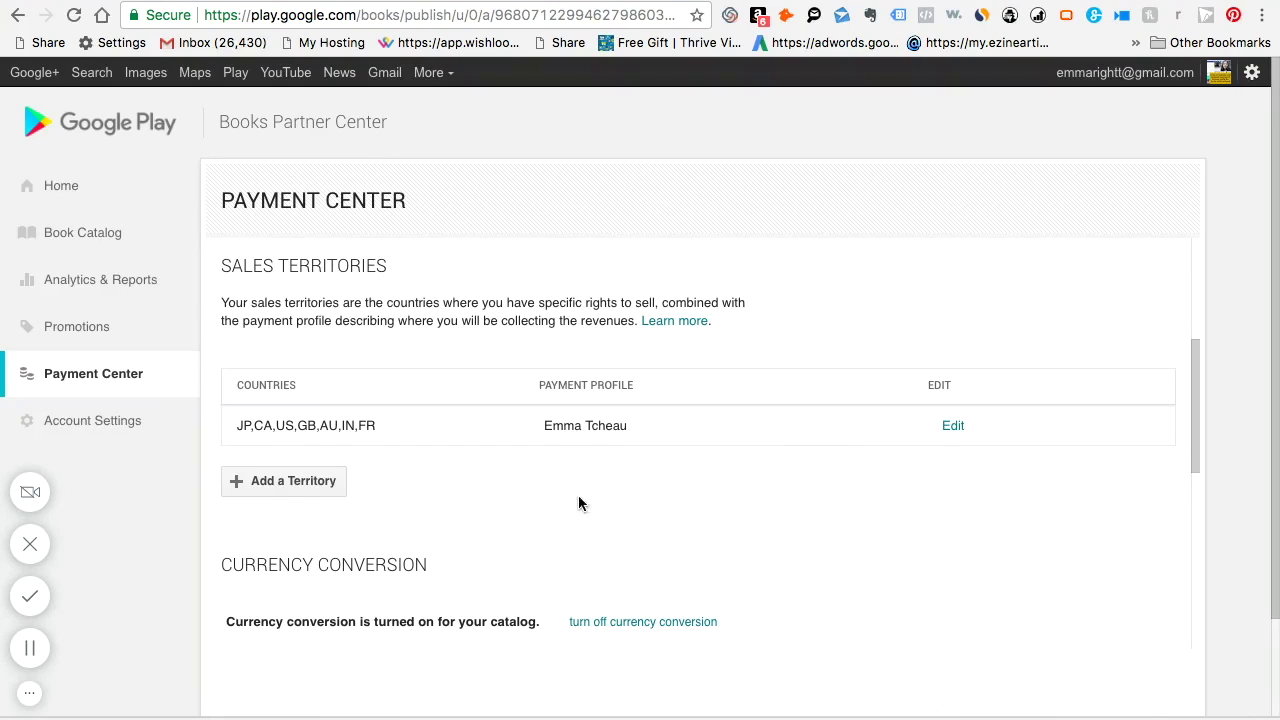
scroll(457, 366, "down", 5)
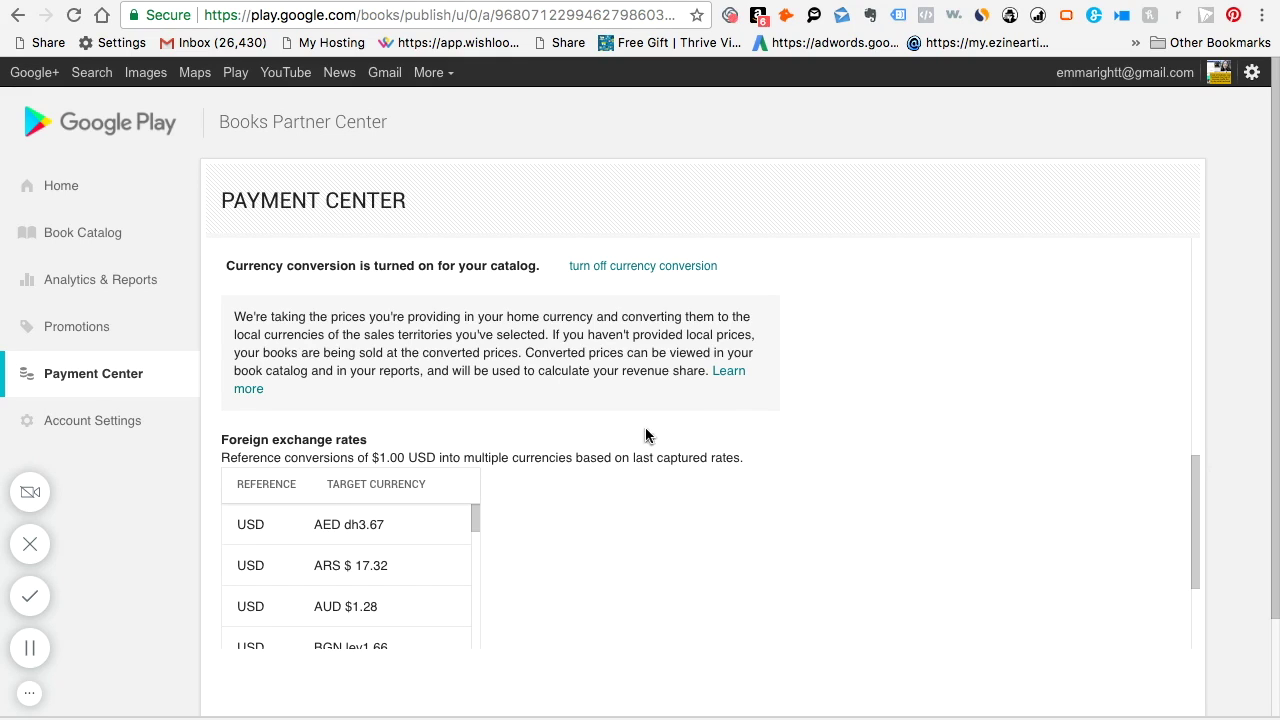
Step: Scroll the Payment Center's foreign exchange rates, captured 10/02/2017, e.g. USD to BGN 1.66
left_click_drag(1195, 503, 1200, 523)
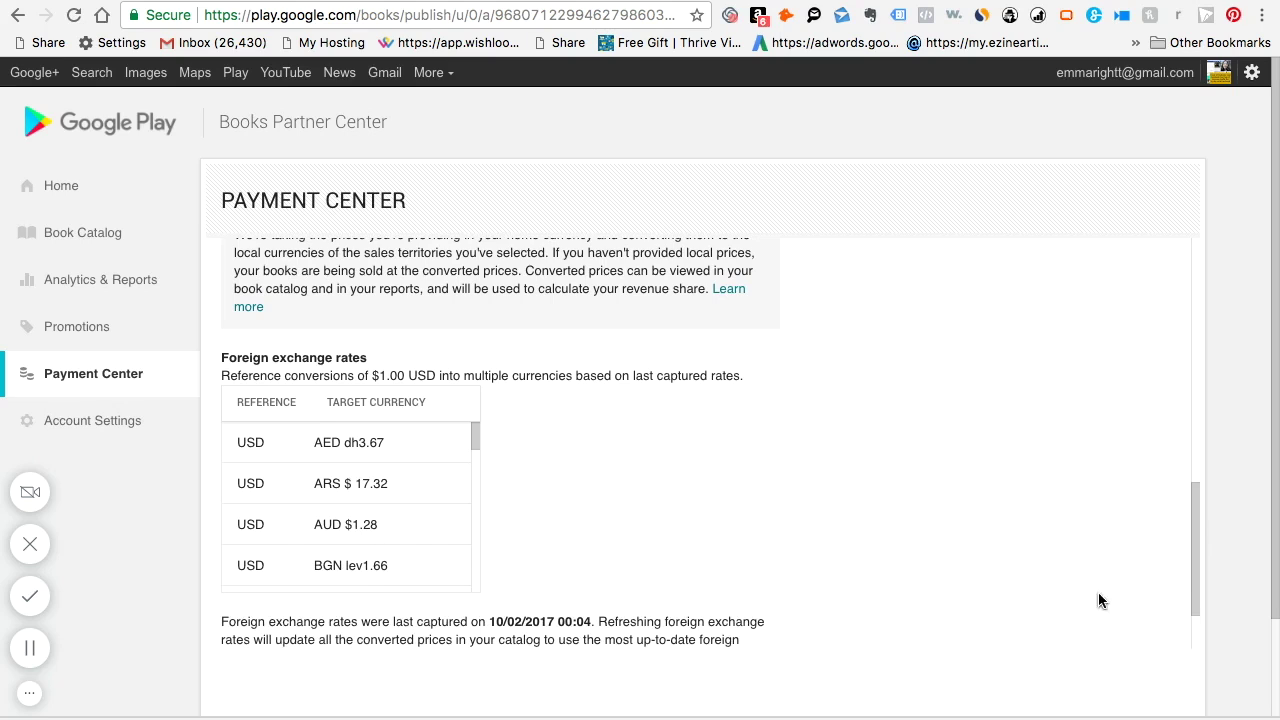
left_click_drag(1200, 593, 1198, 625)
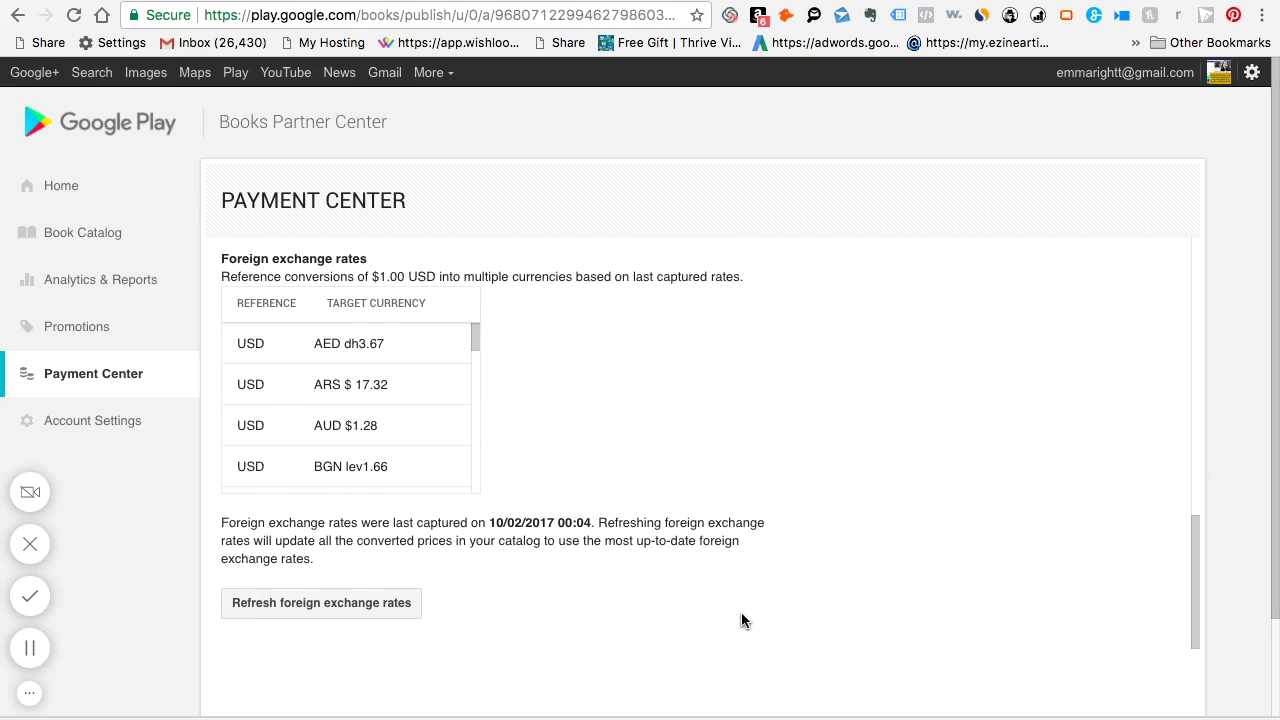